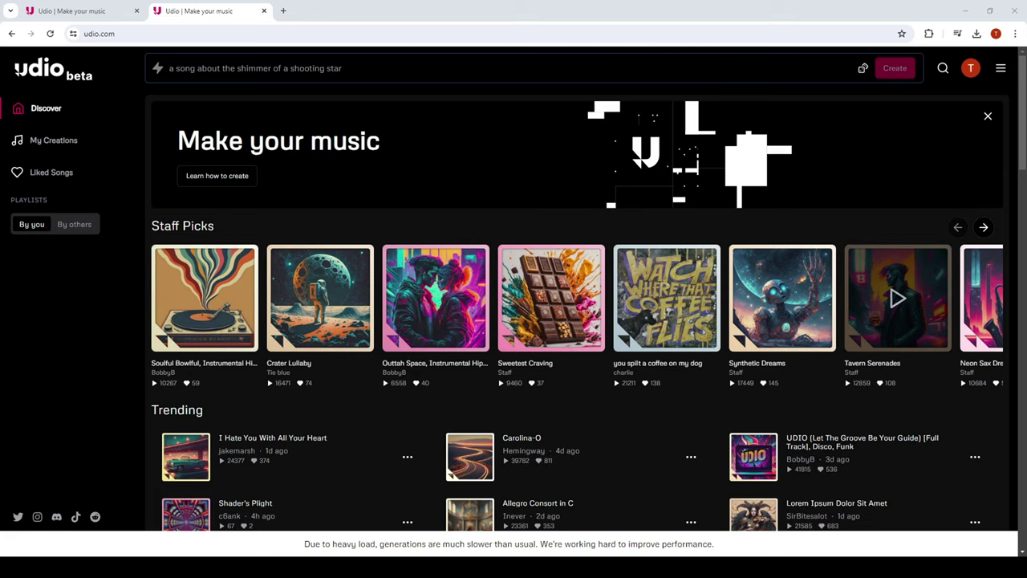
Check the pricing plans in a new tab, then return to an empty song prompt.
click(1000, 68)
click(916, 138)
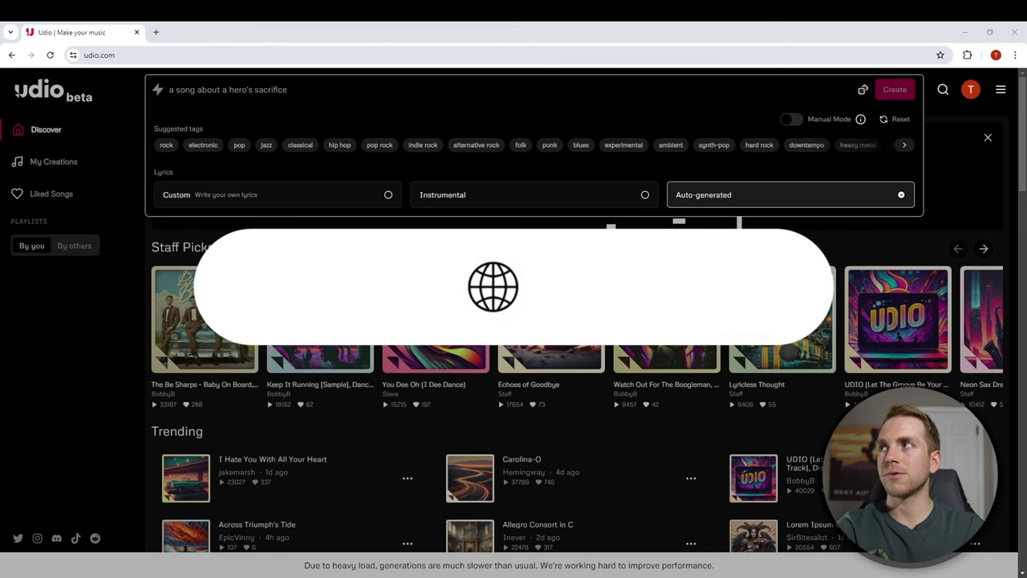
click(249, 55)
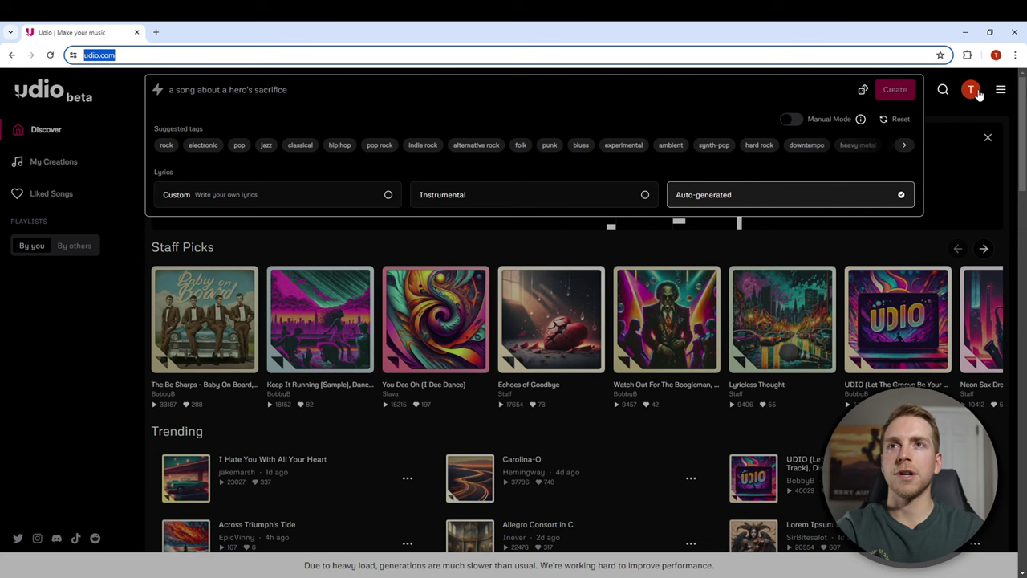
click(954, 130)
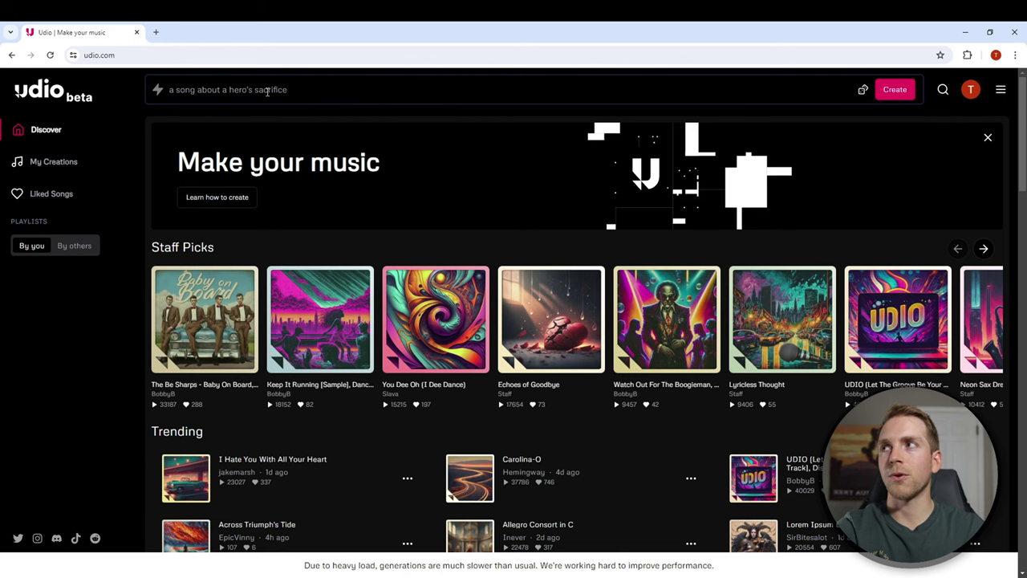
click(293, 93)
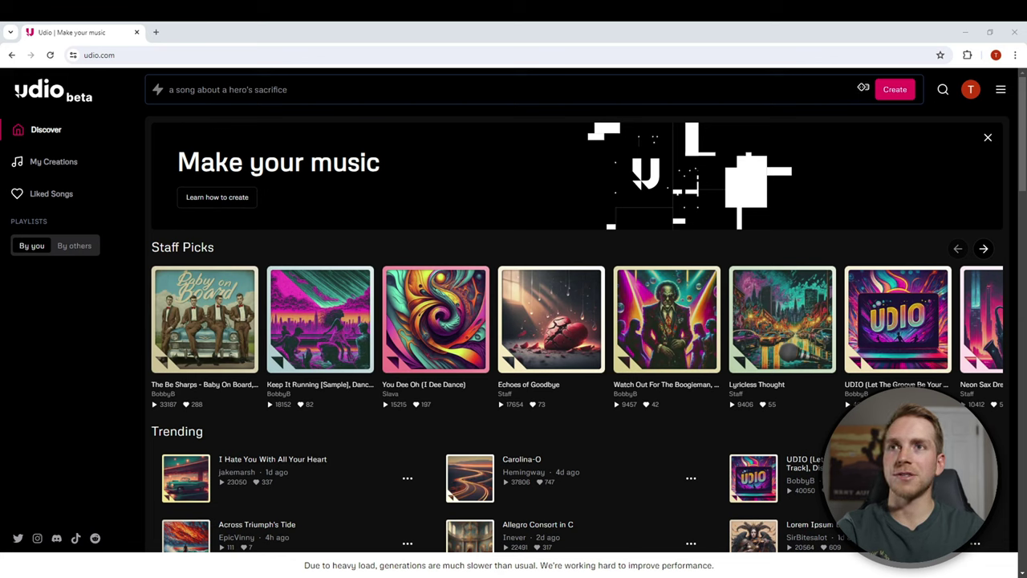
Roll a random idea, then overwrite it with the pasted puppy dog prompt, removing the final period.
click(864, 89)
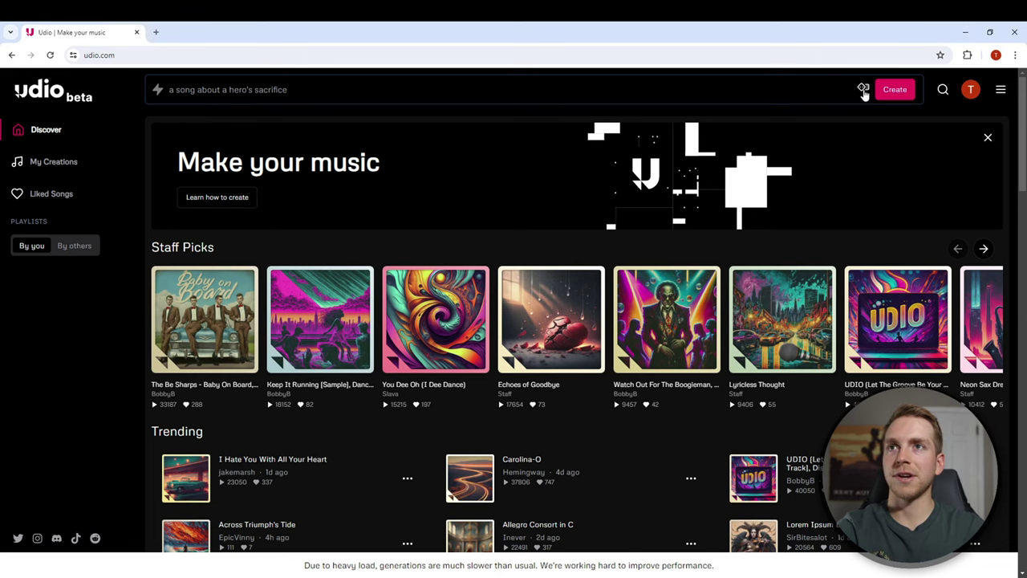
click(454, 89)
key(ctrl+a)
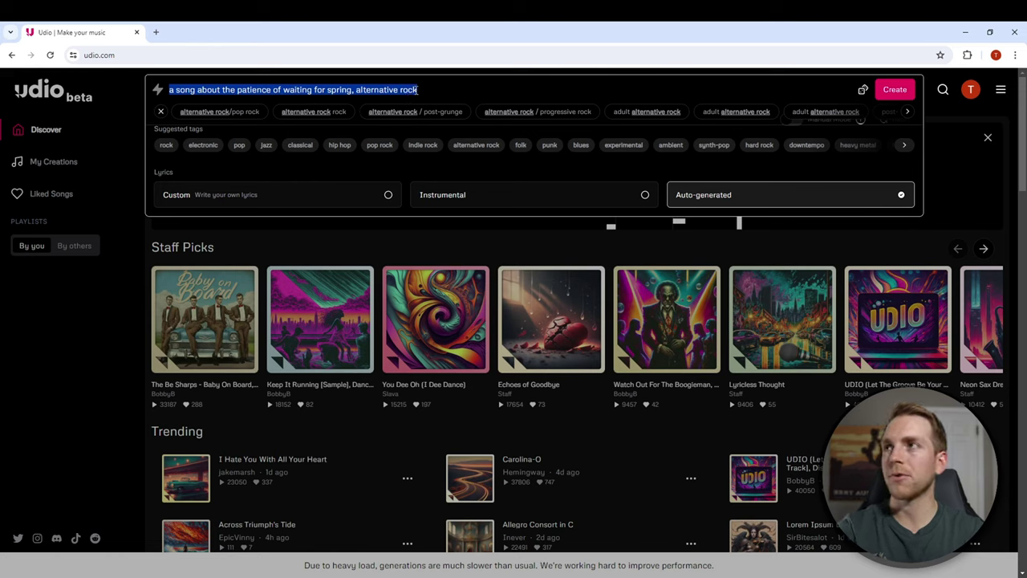
text(Happy song about a puppy dog, sunshine, warm, horns.)
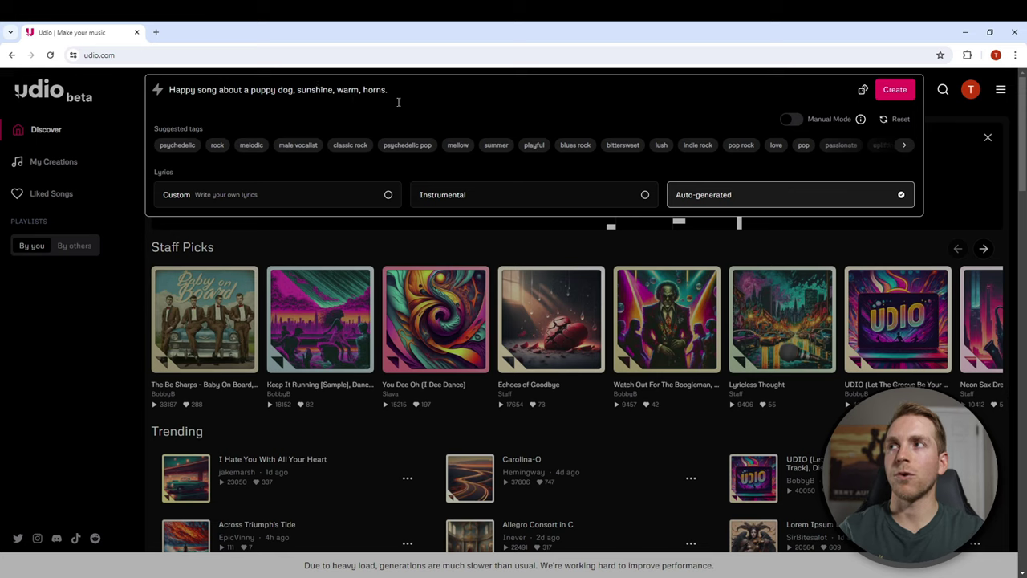
key(BackSpace)
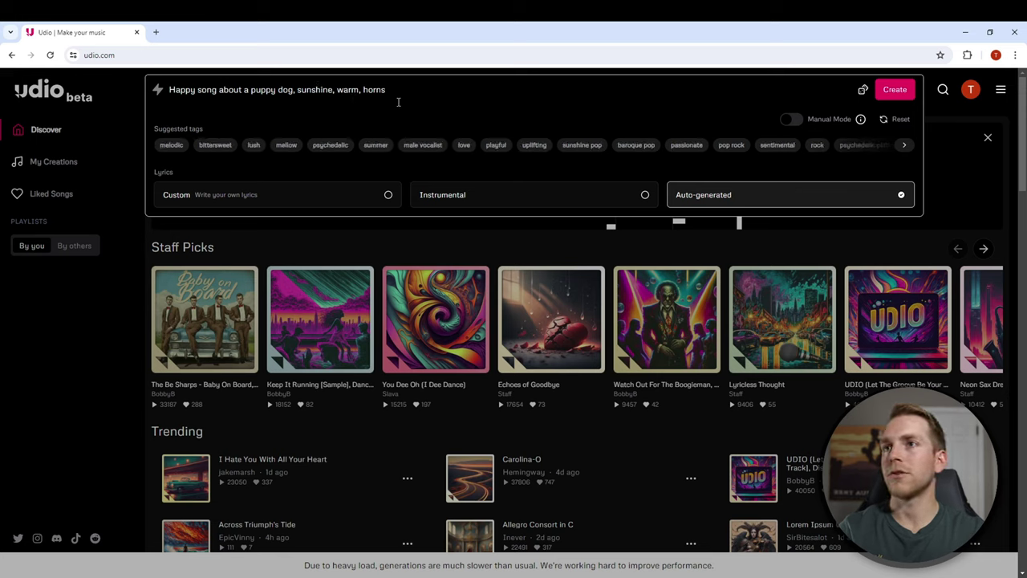
Create songs from the puppy prompt and play Puppy Tail Serenade, then Sunshine and Tail Wags.
click(896, 91)
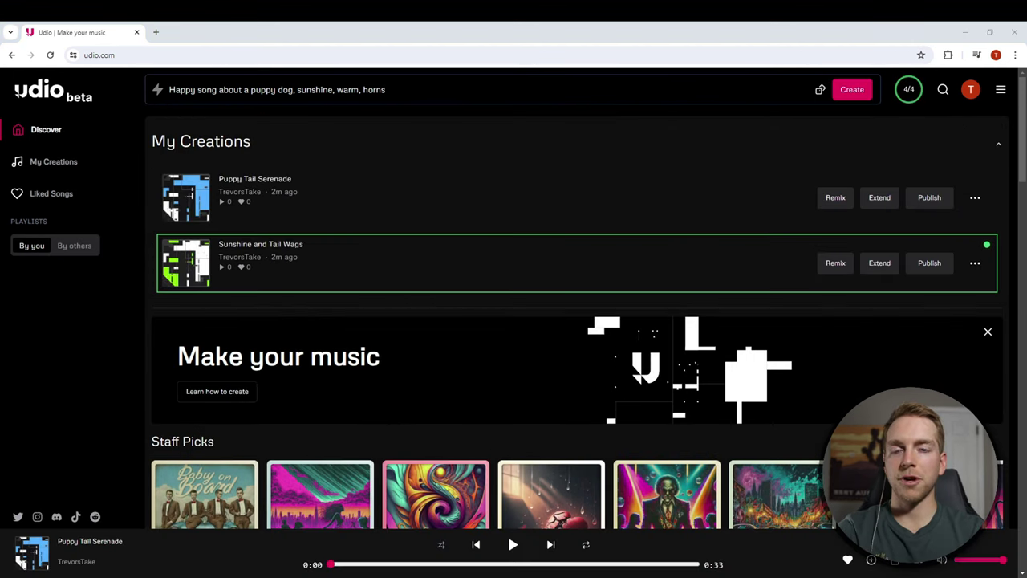
mouse_move(186, 198)
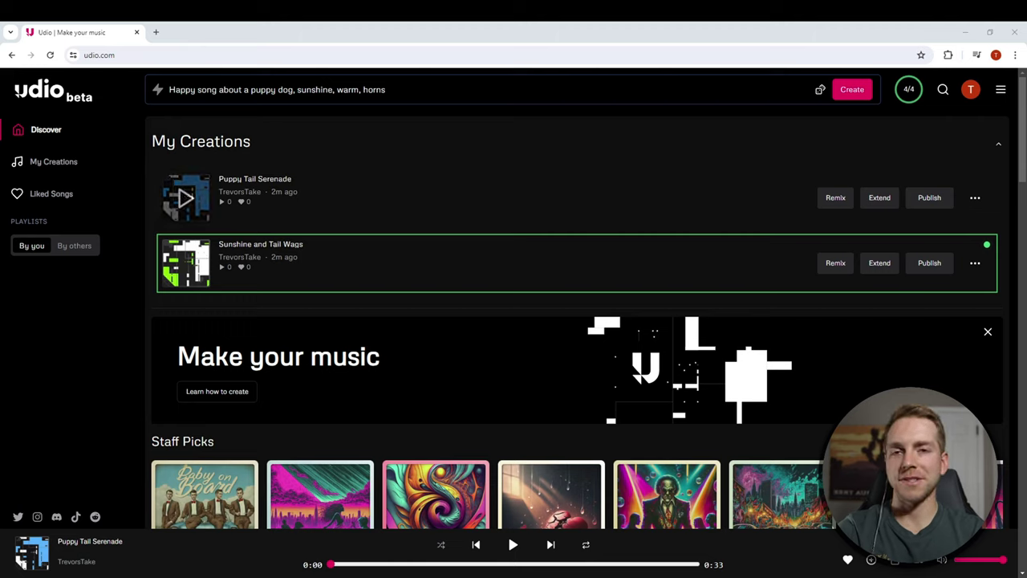
click(185, 198)
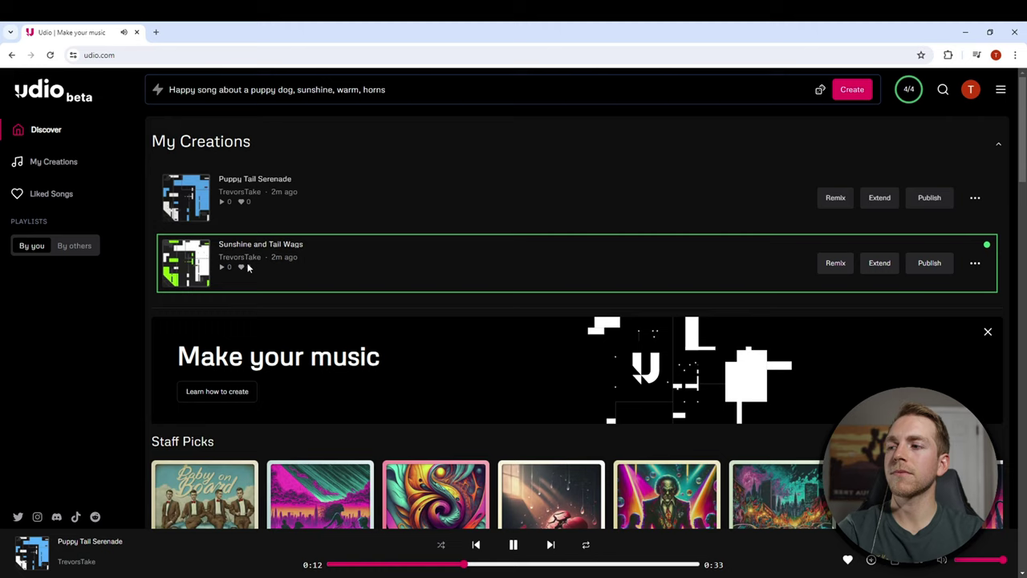
mouse_move(184, 264)
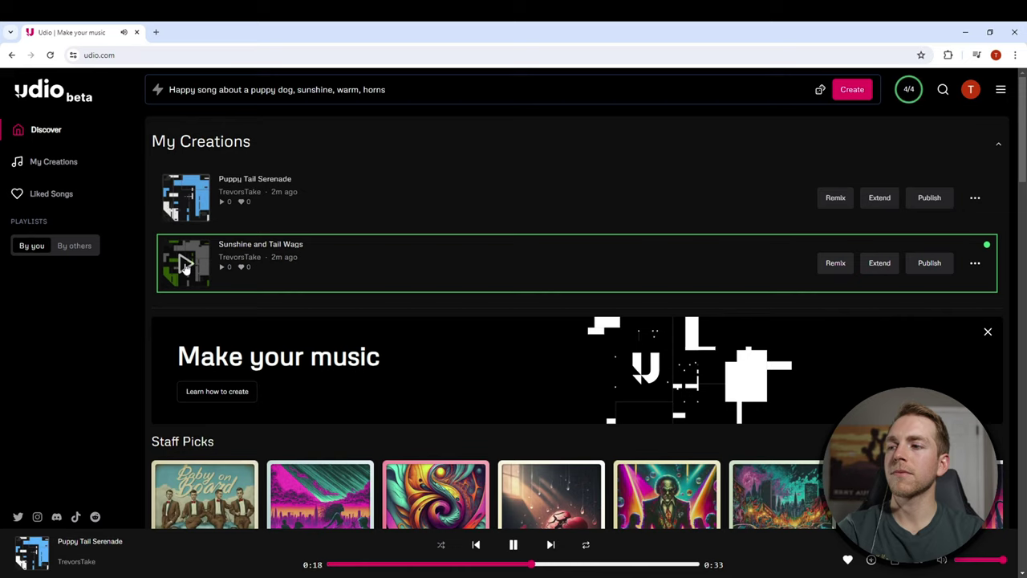
click(184, 264)
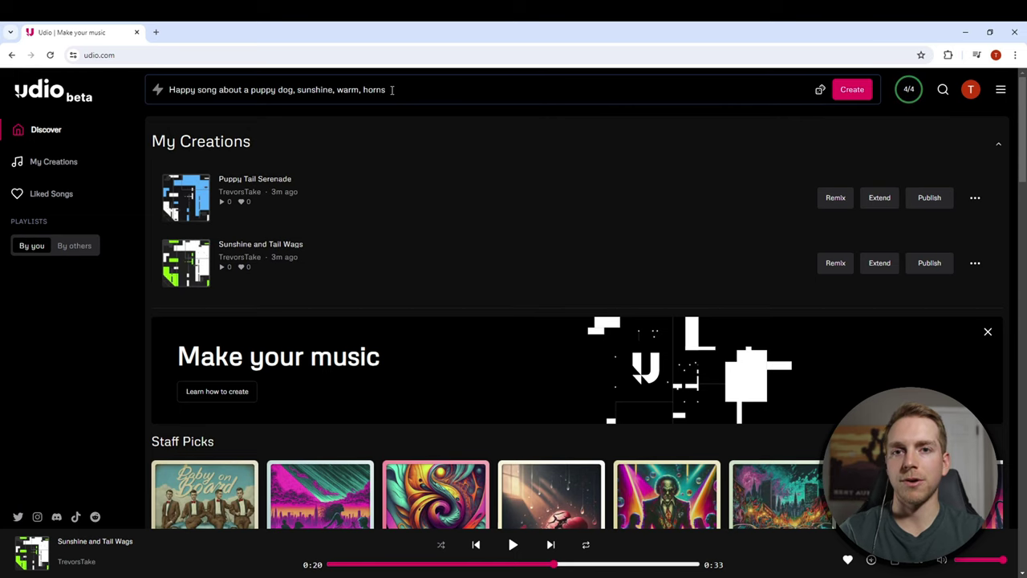
Replace 'sunshine, warm, horns' in the prompt with 'in the style of queen, rock'.
drag(387, 89, 299, 90)
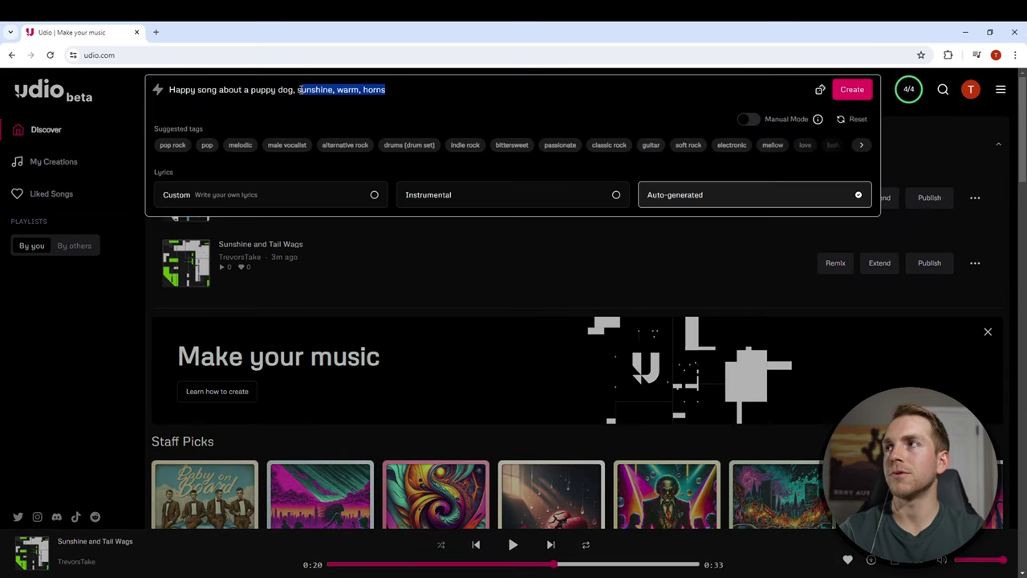
key(BackSpace)
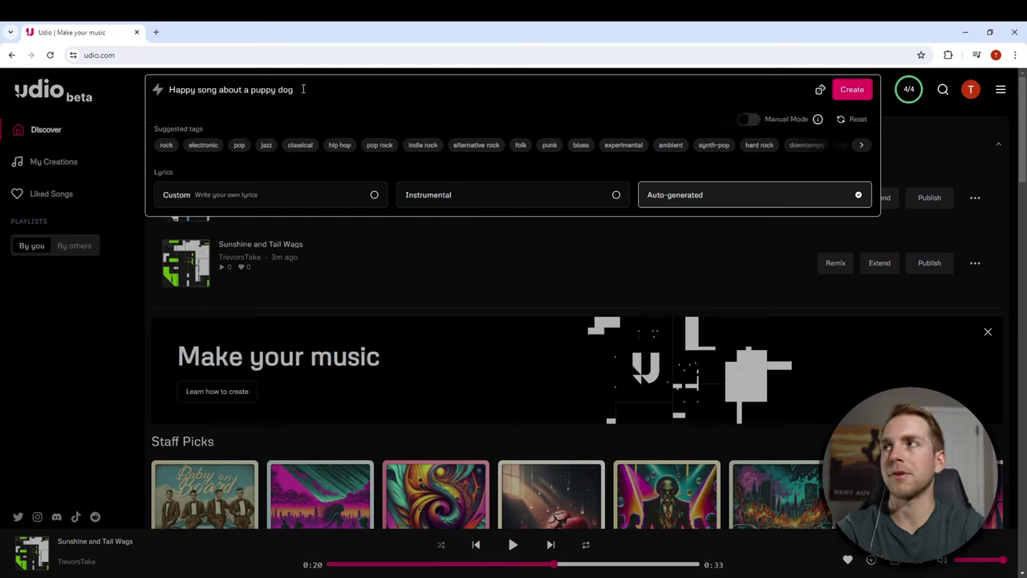
text(in the )
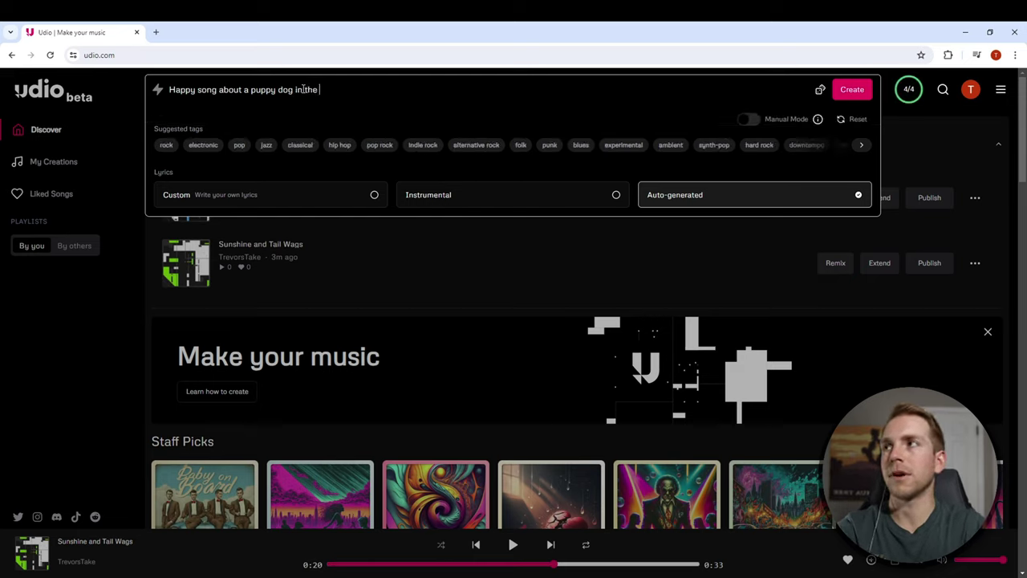
text(style of queen)
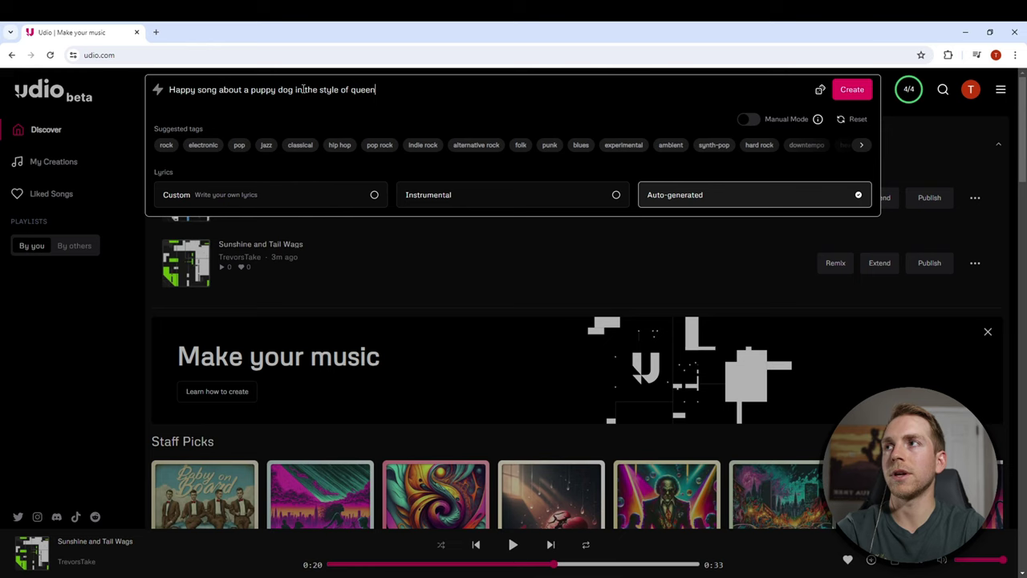
text(, rock)
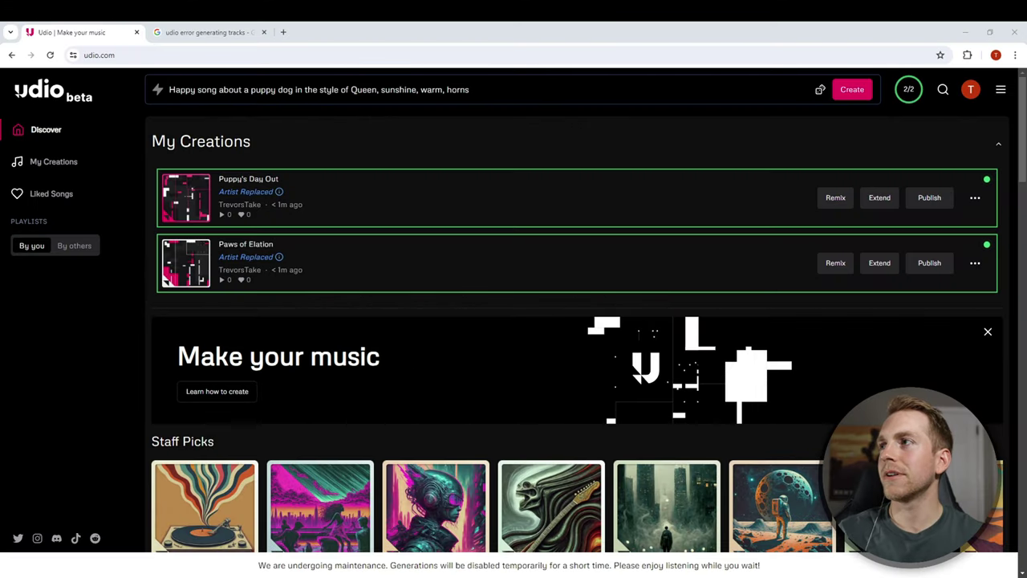
Play Puppy's Day Out, switch to Paws of Elation, seek ahead and pause.
click(183, 198)
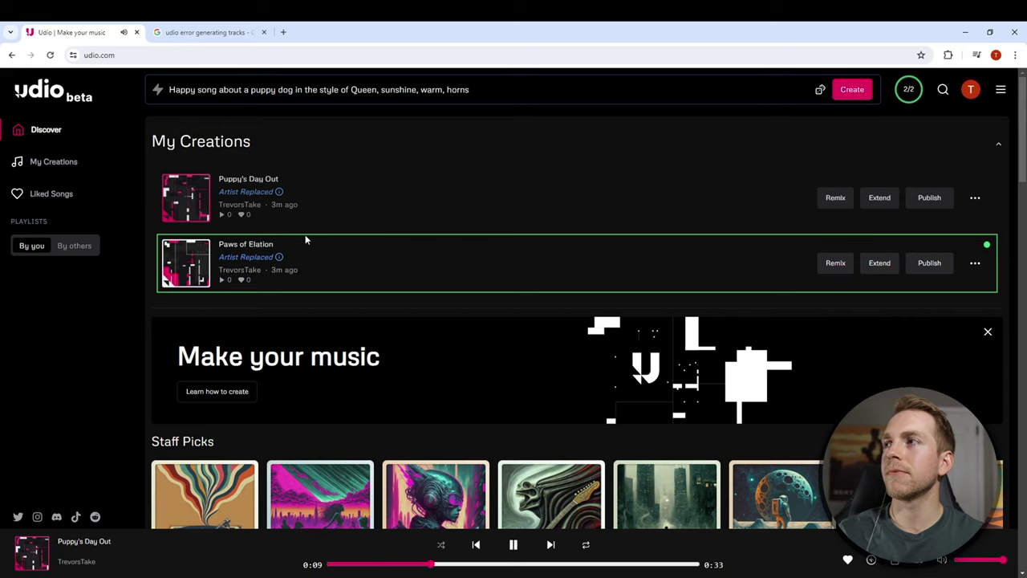
click(246, 265)
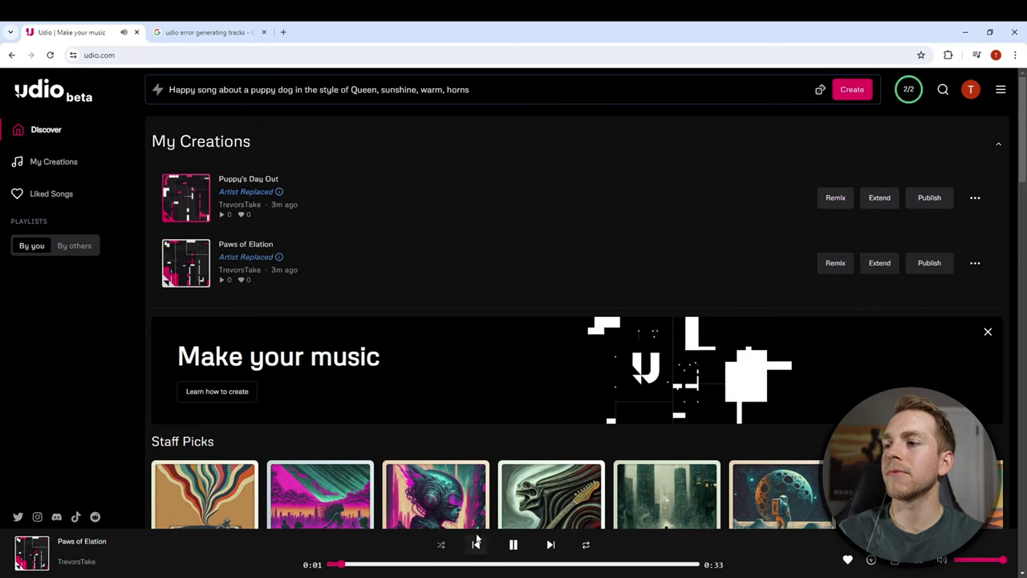
click(416, 565)
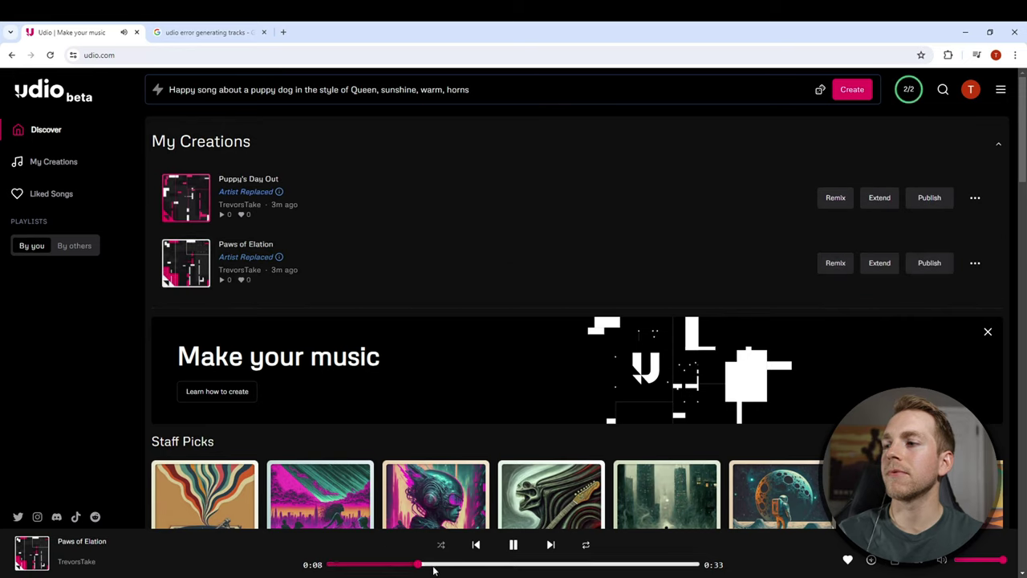
click(514, 545)
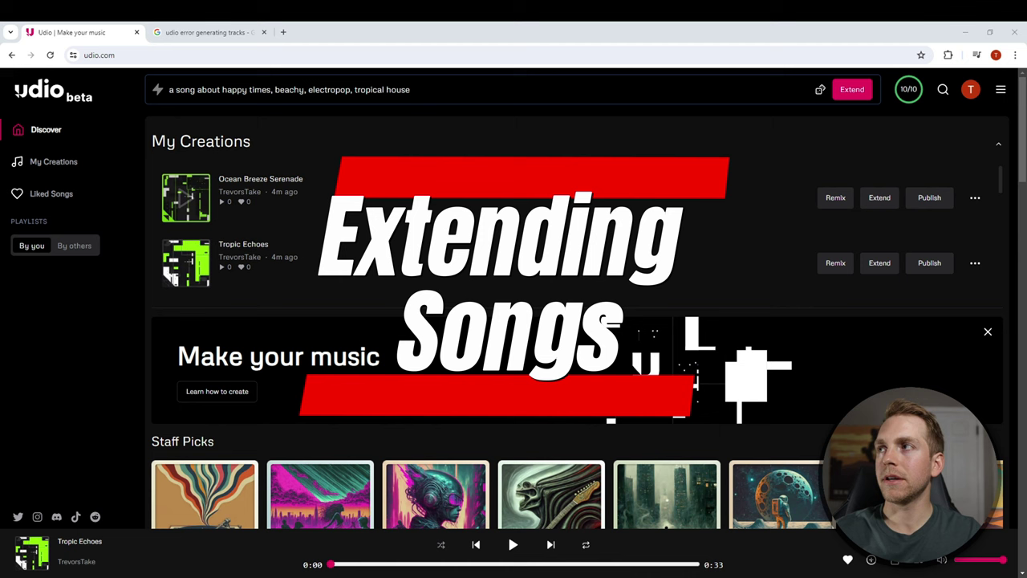
Extend Ocean Breeze Serenade with Add Intro (Before) placement and generate the result.
click(879, 198)
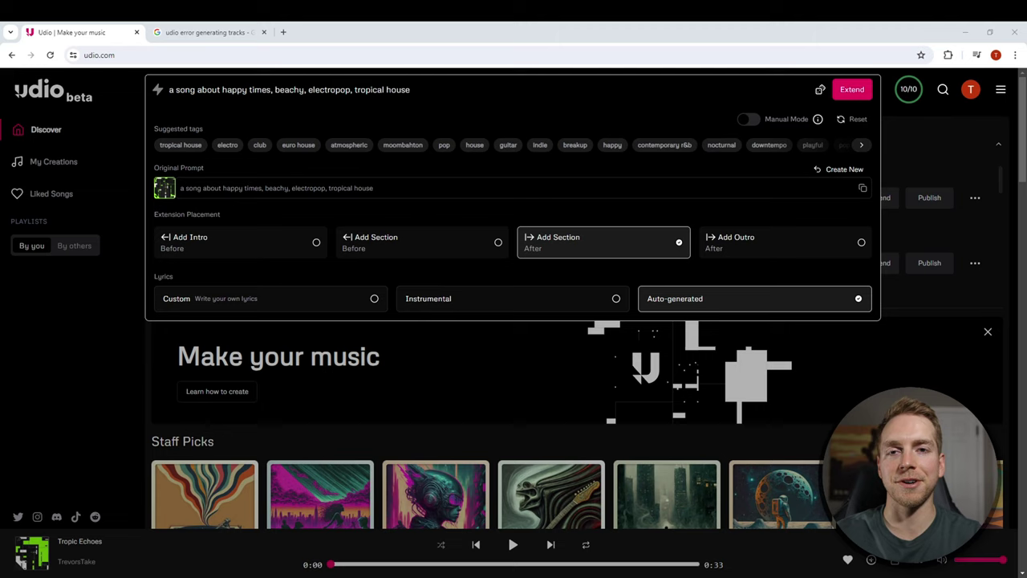
click(258, 254)
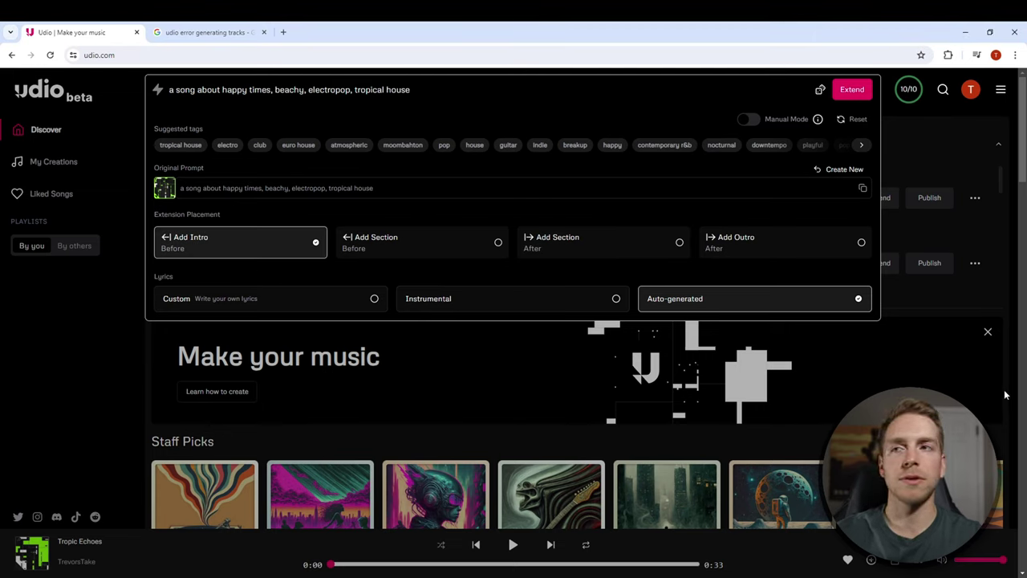
click(852, 91)
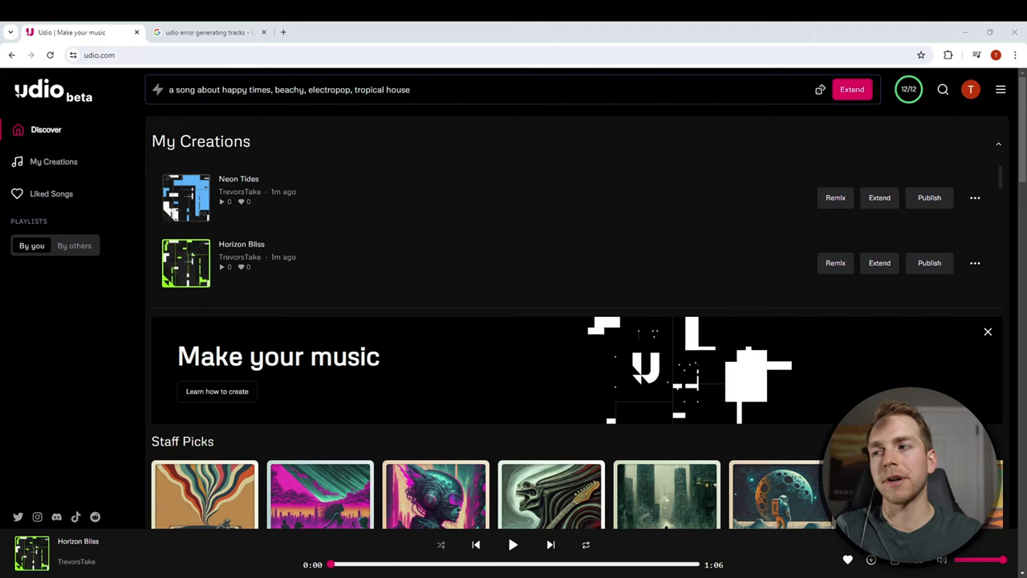
Play Horizon Bliss to about 0:34 and pause, then choose Add Outro (After) in its Extend options.
click(512, 544)
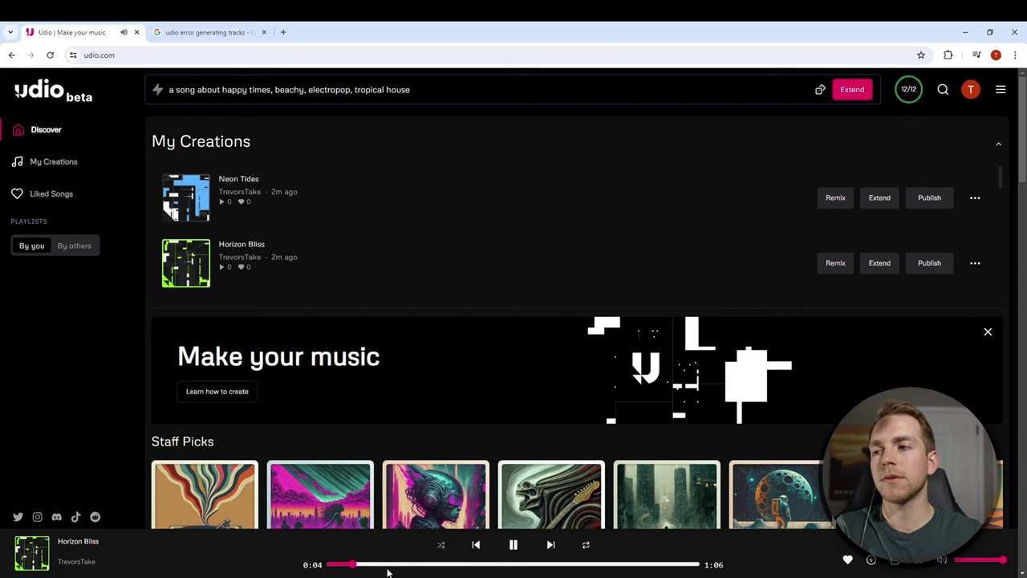
click(522, 564)
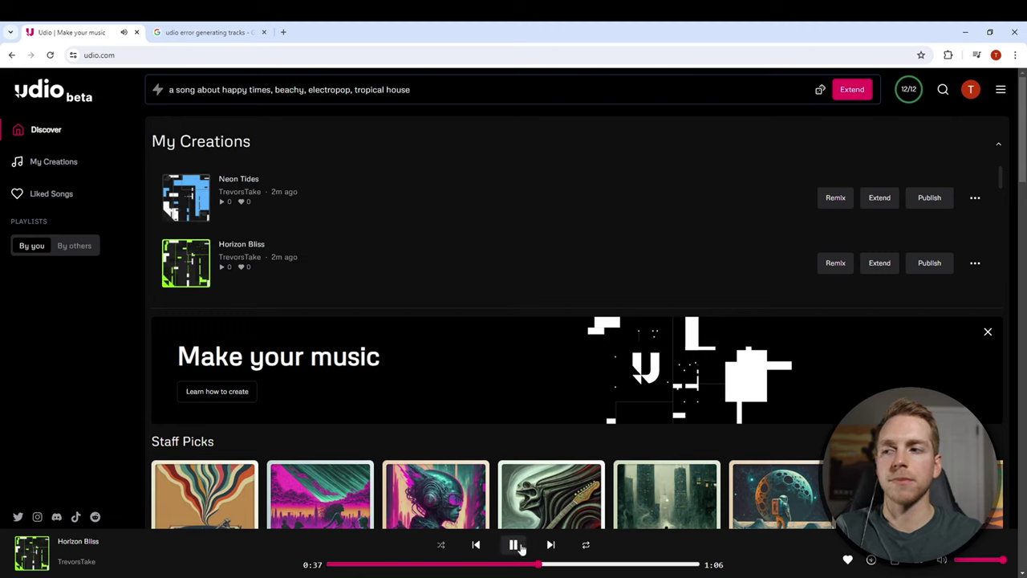
click(520, 547)
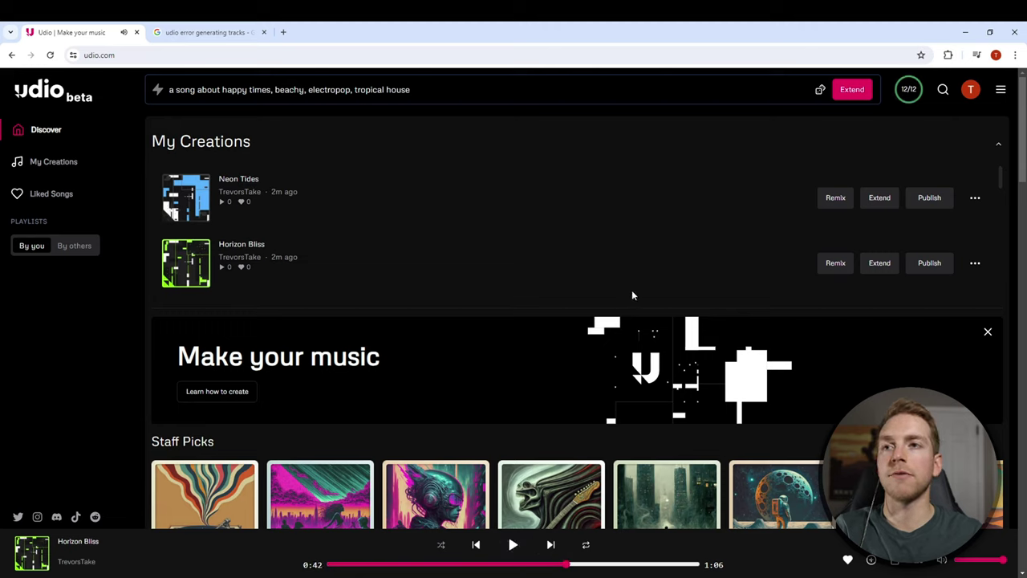
click(882, 267)
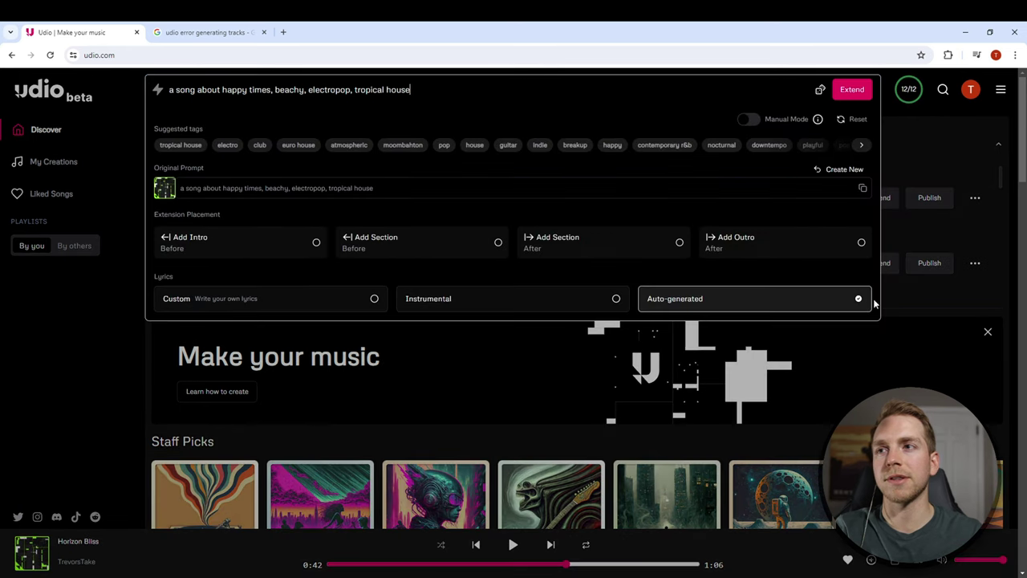
click(779, 247)
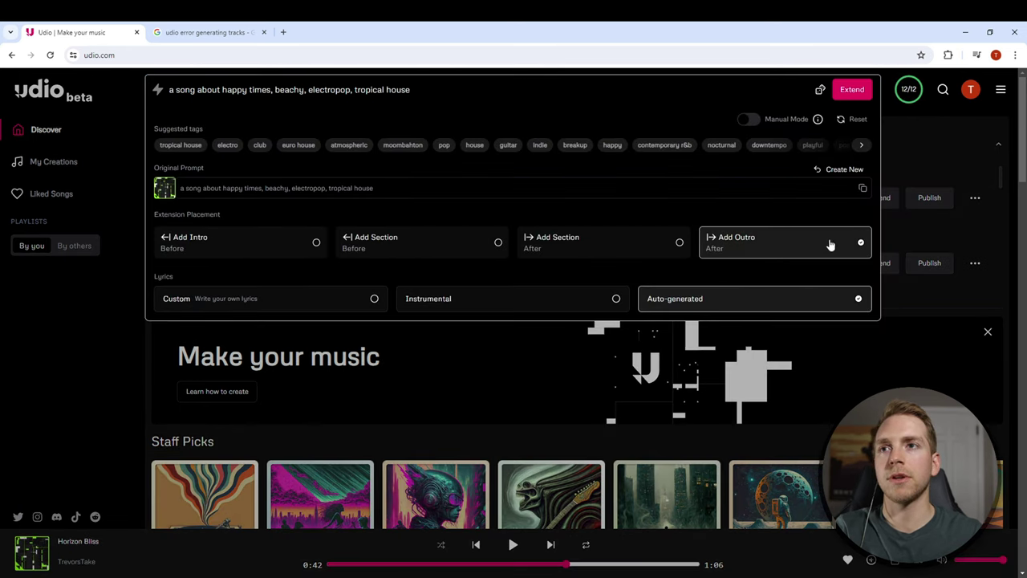
Generate the Horizon Bliss outro extension and start playing Seabirds Symphony.
click(851, 89)
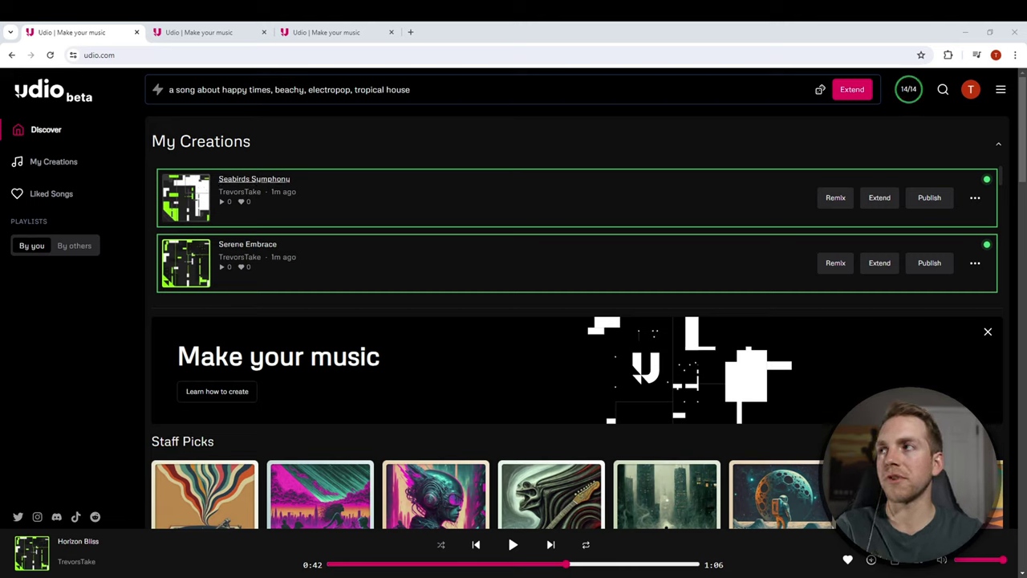
mouse_move(185, 197)
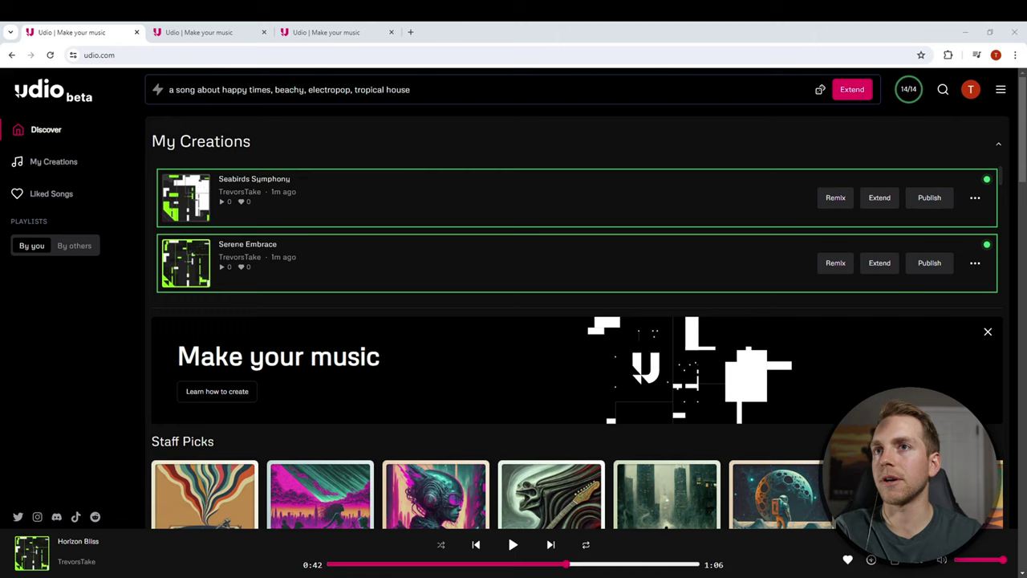
click(195, 197)
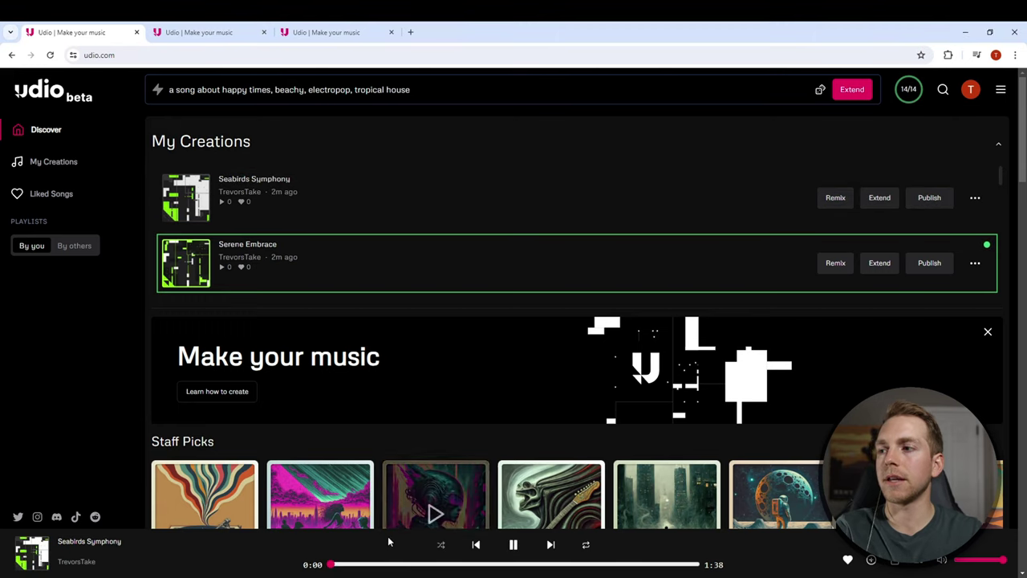
Pause and resume Seabirds Symphony, jump to about 1:28, and stop at 1:35.
click(514, 546)
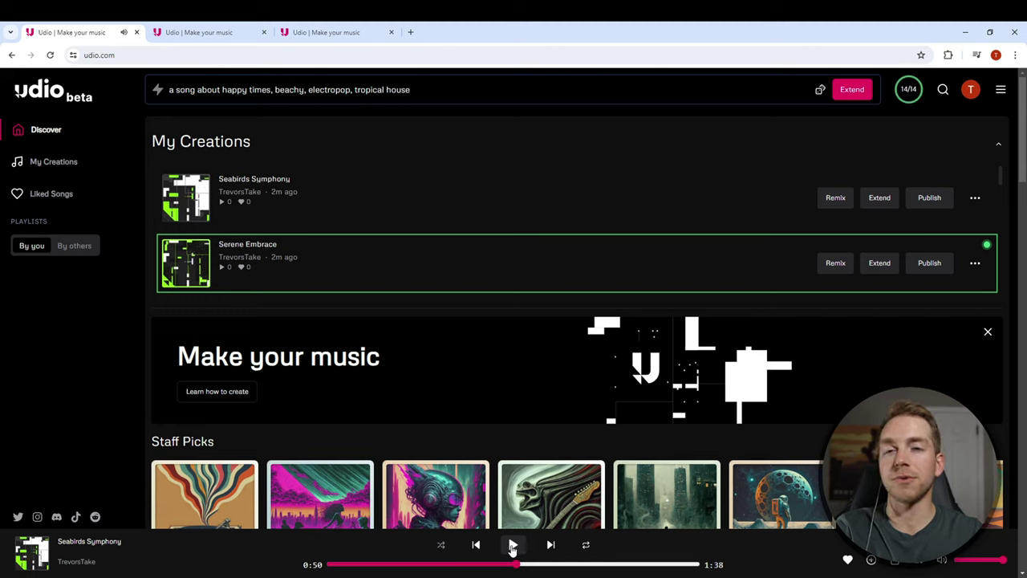
click(513, 546)
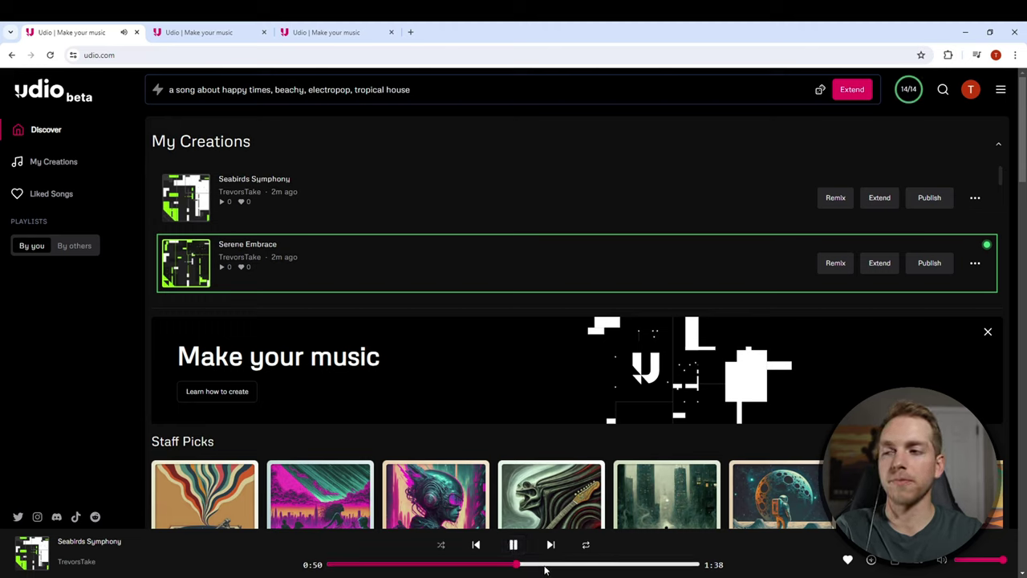
click(513, 546)
click(657, 565)
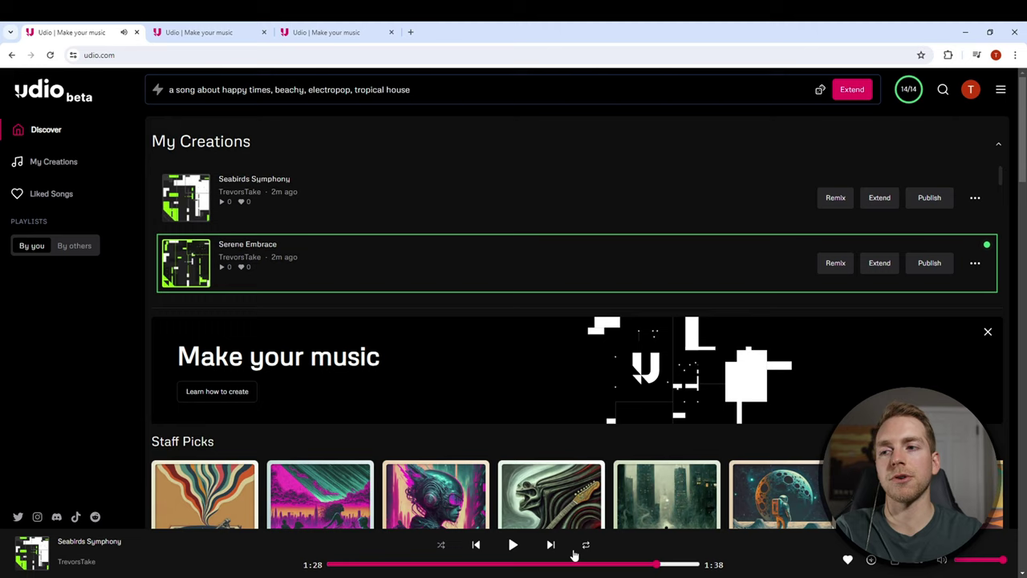
click(514, 545)
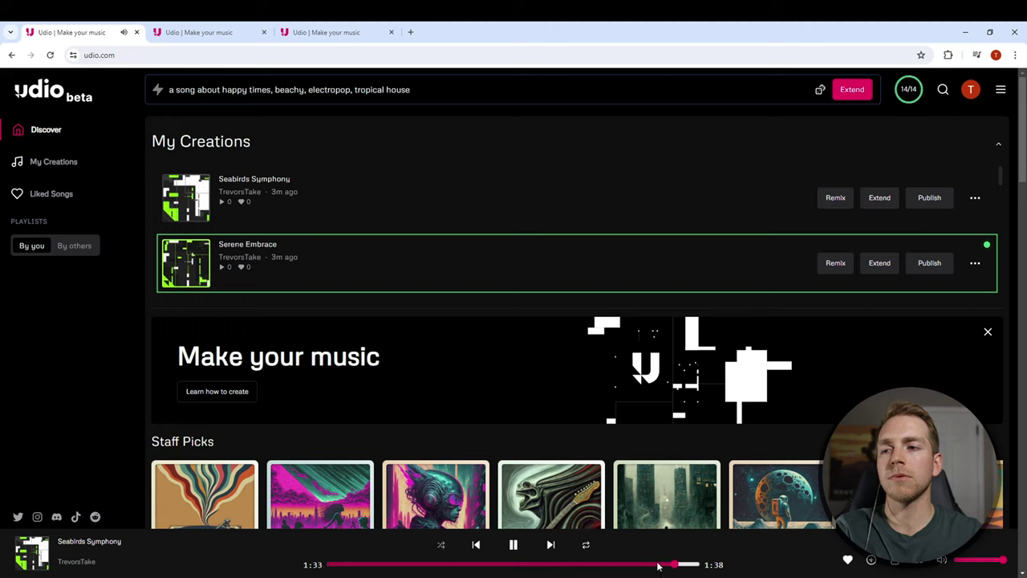
click(513, 546)
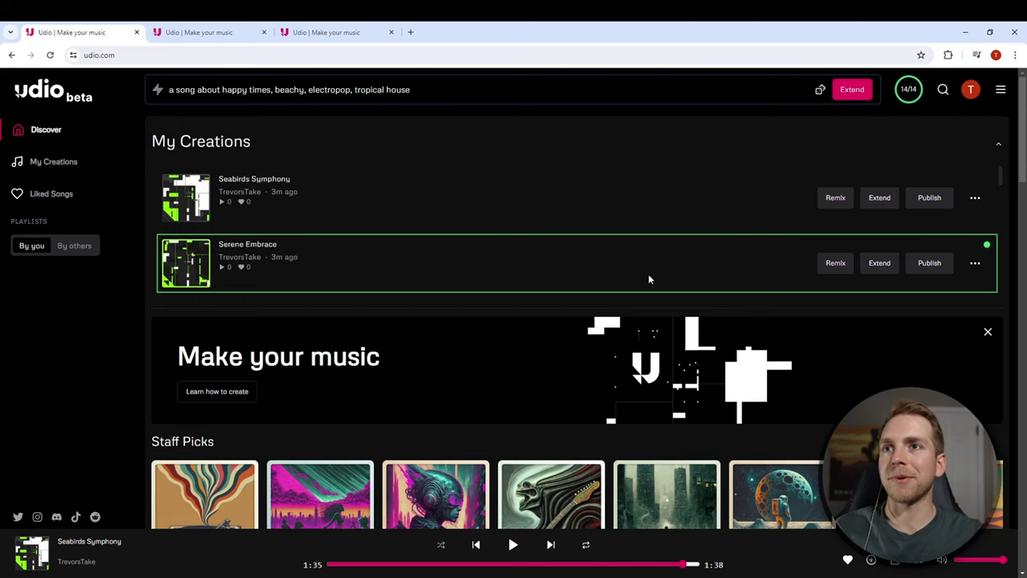
Open the Extend settings for Serene Embrace.
click(879, 263)
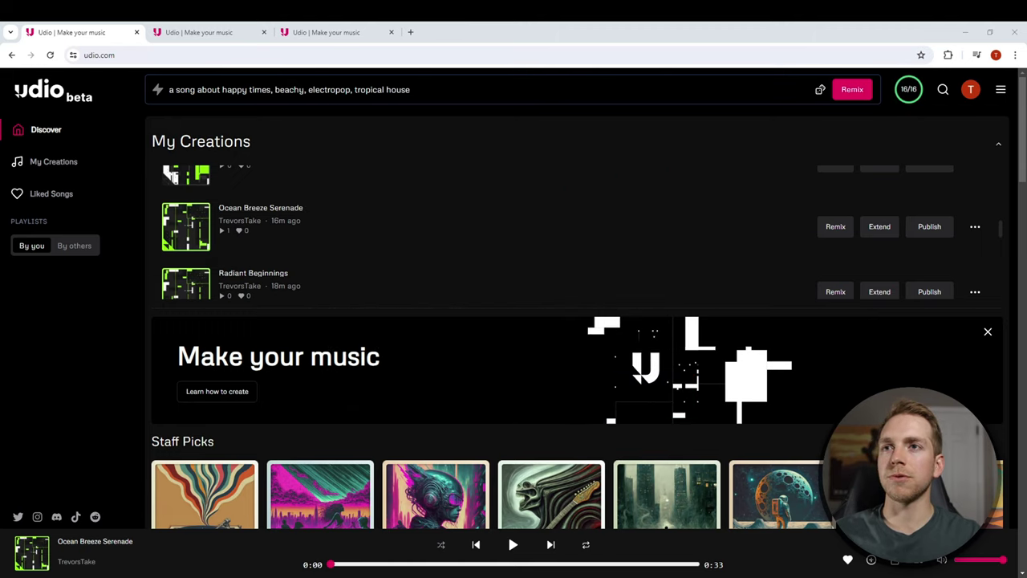
click(836, 228)
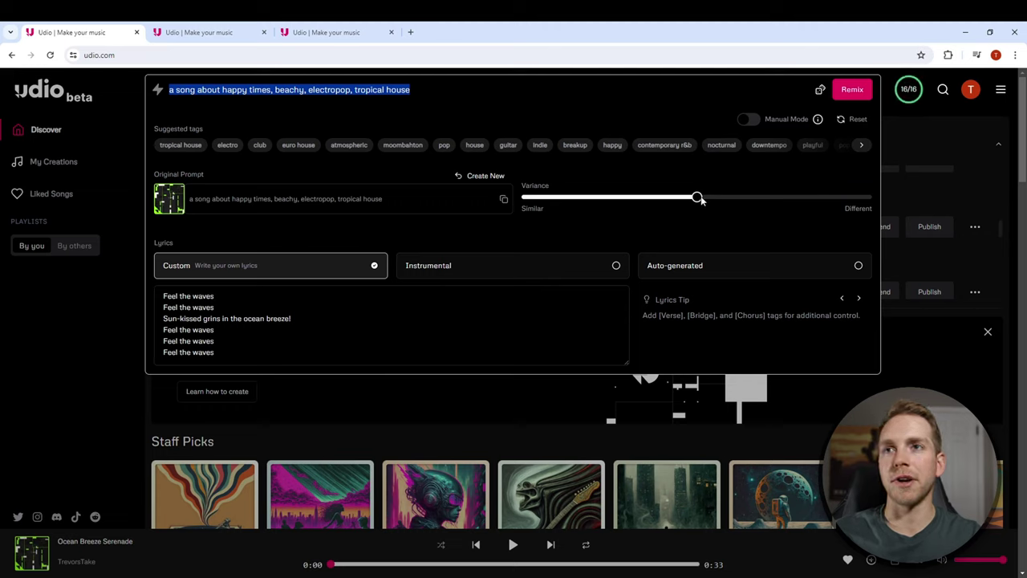
drag(698, 199, 669, 199)
drag(856, 197, 689, 199)
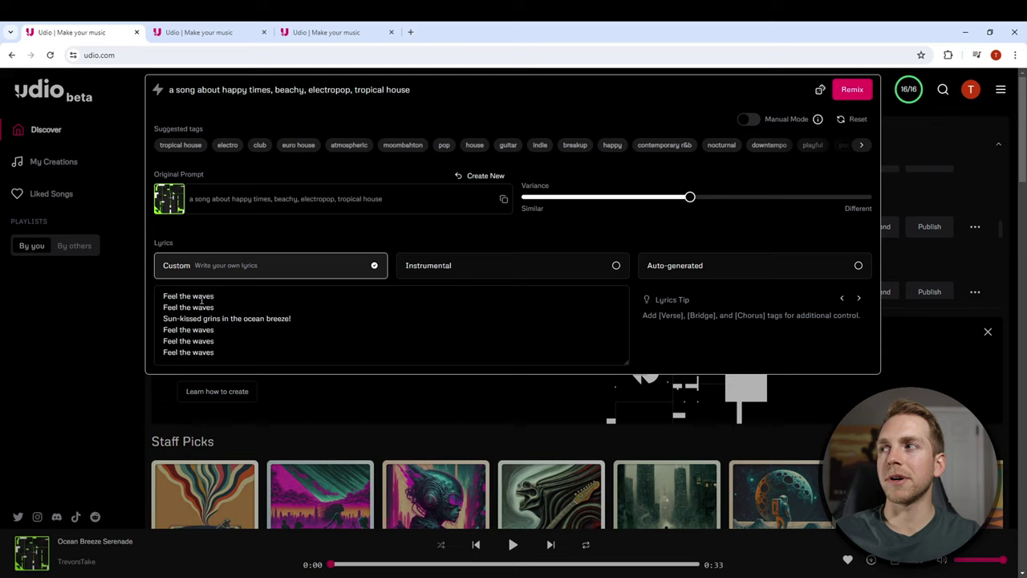
drag(237, 354, 158, 296)
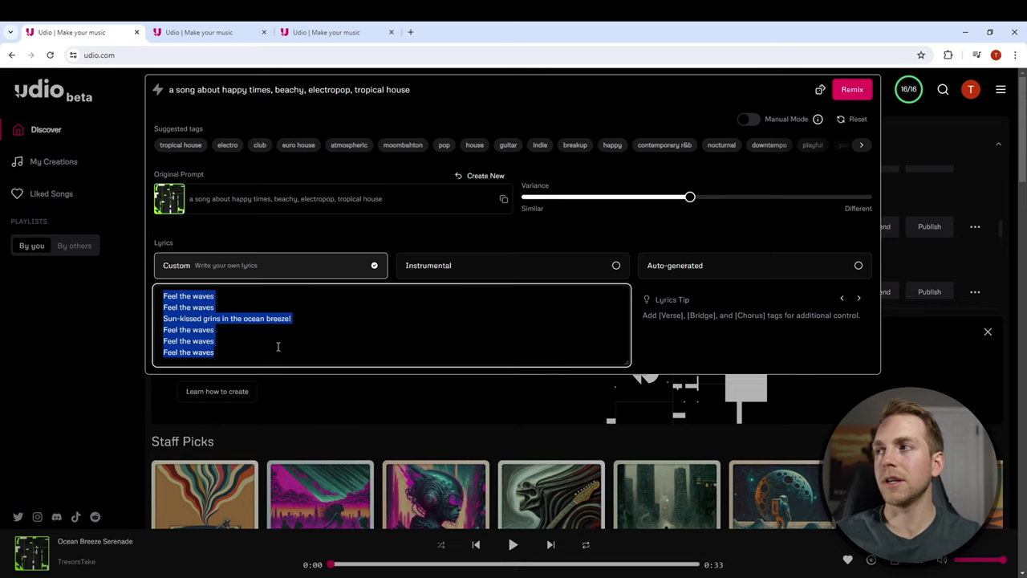
click(278, 346)
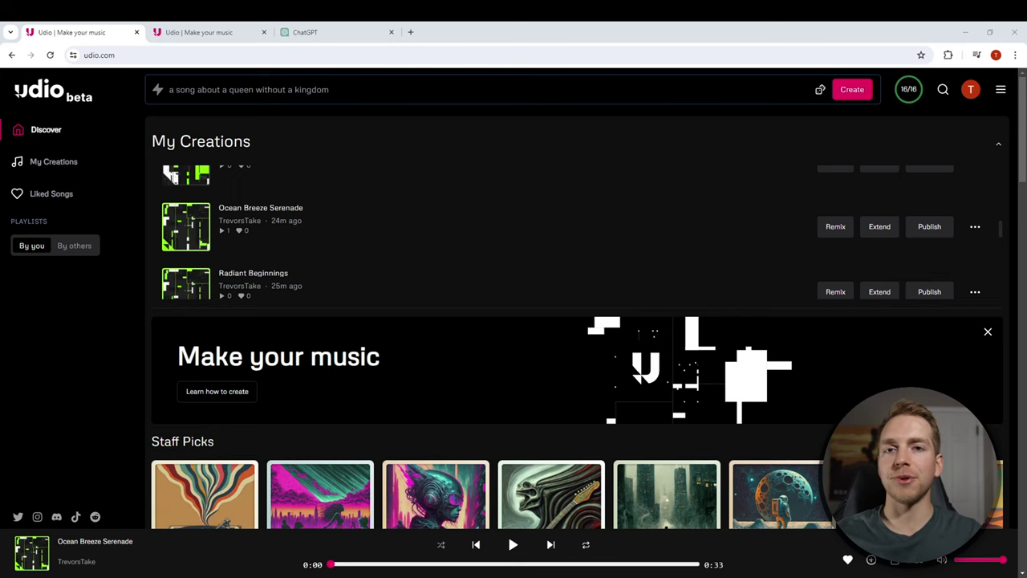
In the new song options, toggle Instrumental, switch Lyrics to Custom, and place the cursor in the lyrics box.
click(449, 90)
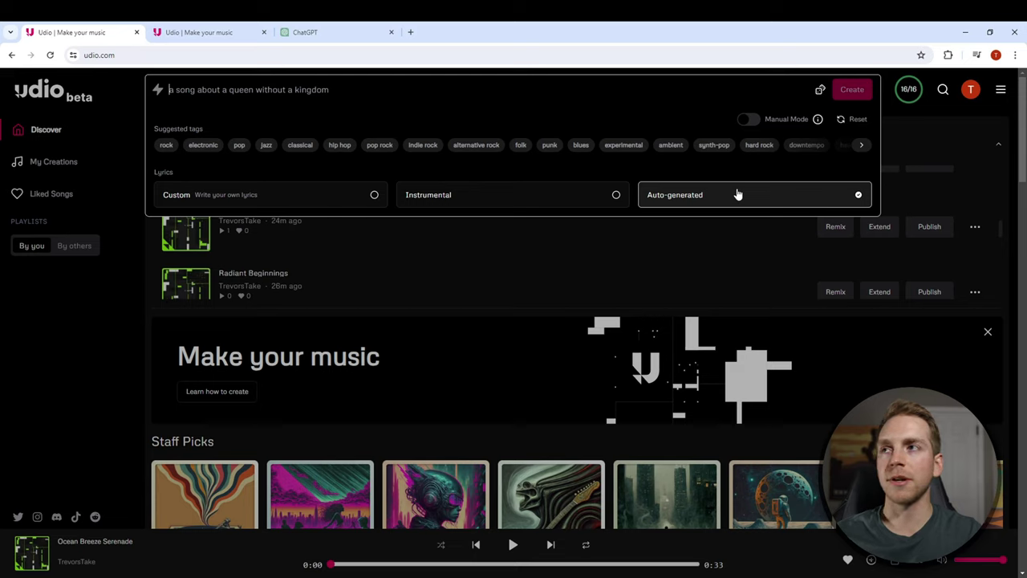
click(575, 197)
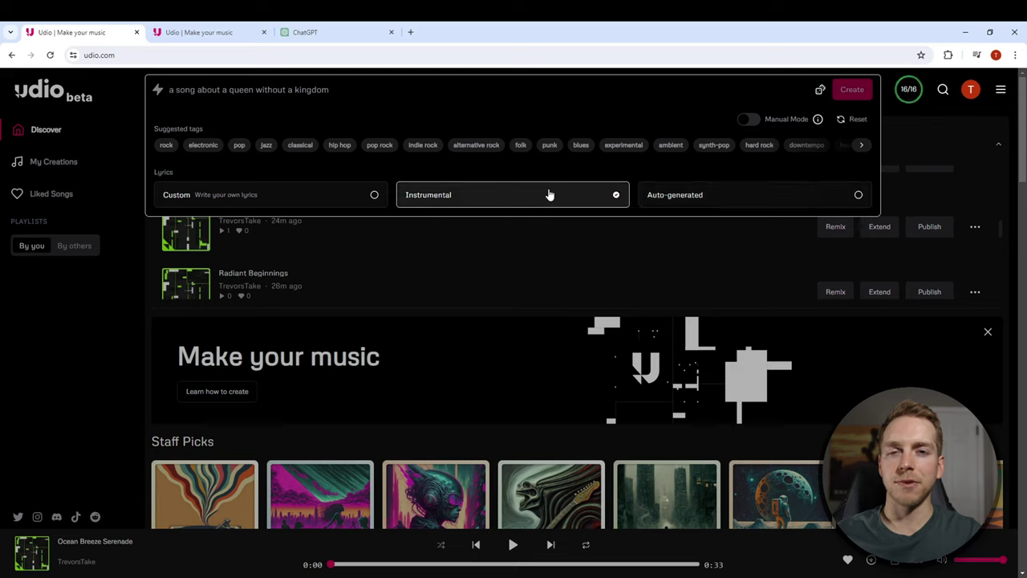
click(316, 197)
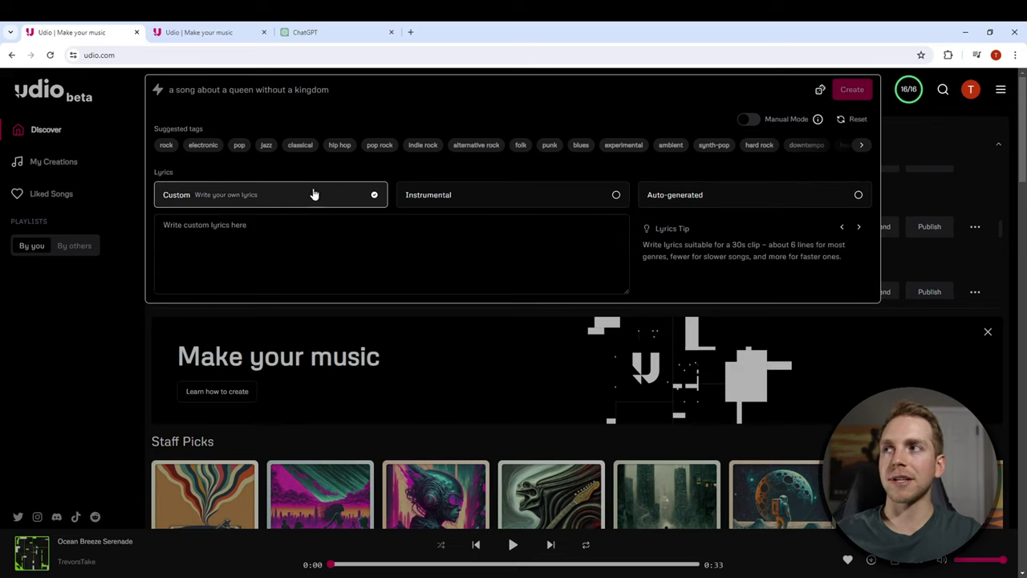
click(350, 236)
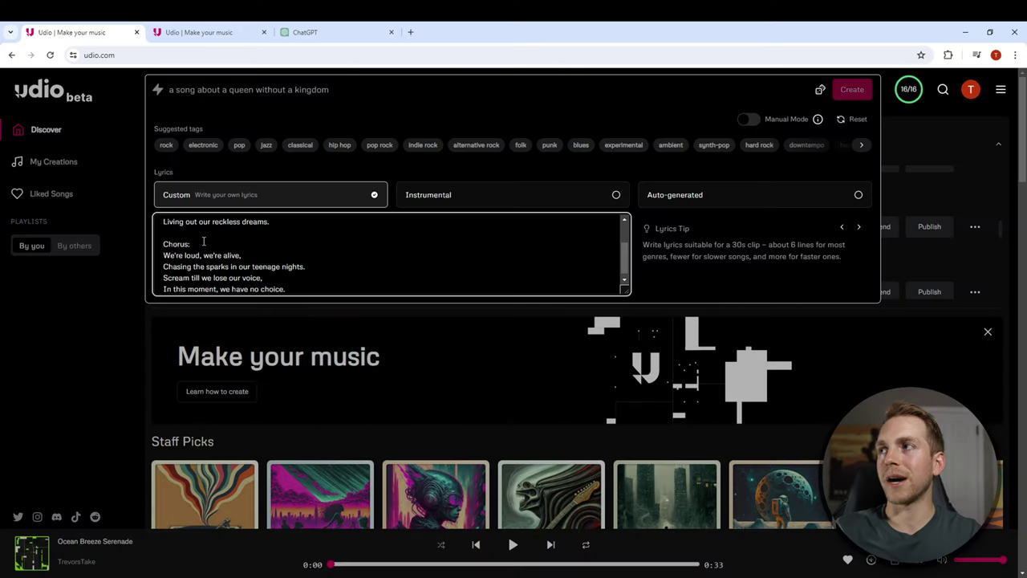
Insert the missing '[' before 'Verse]' and 'Chorus]' in the pasted lyrics.
scroll(203, 240, up, 2)
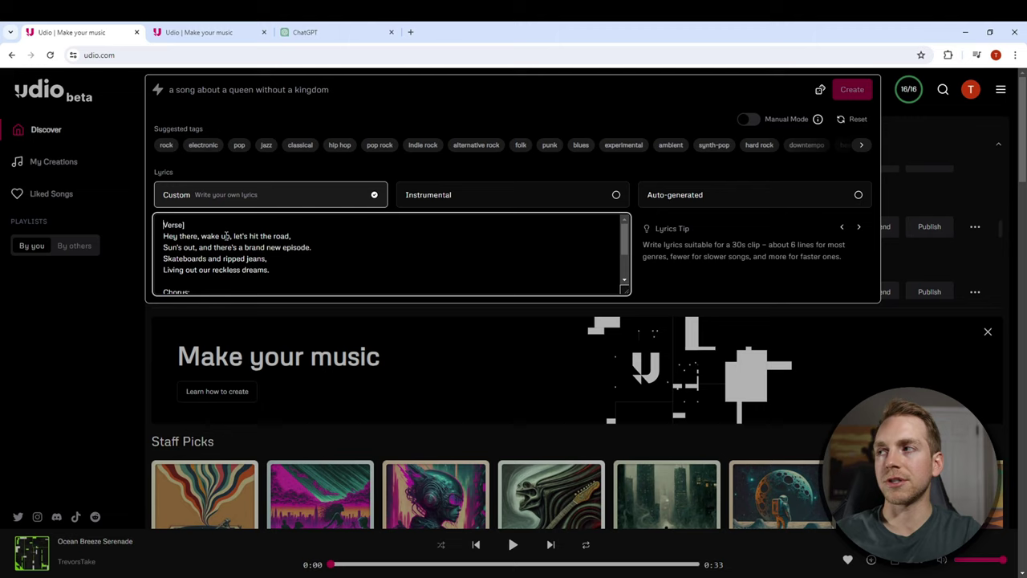
text([)
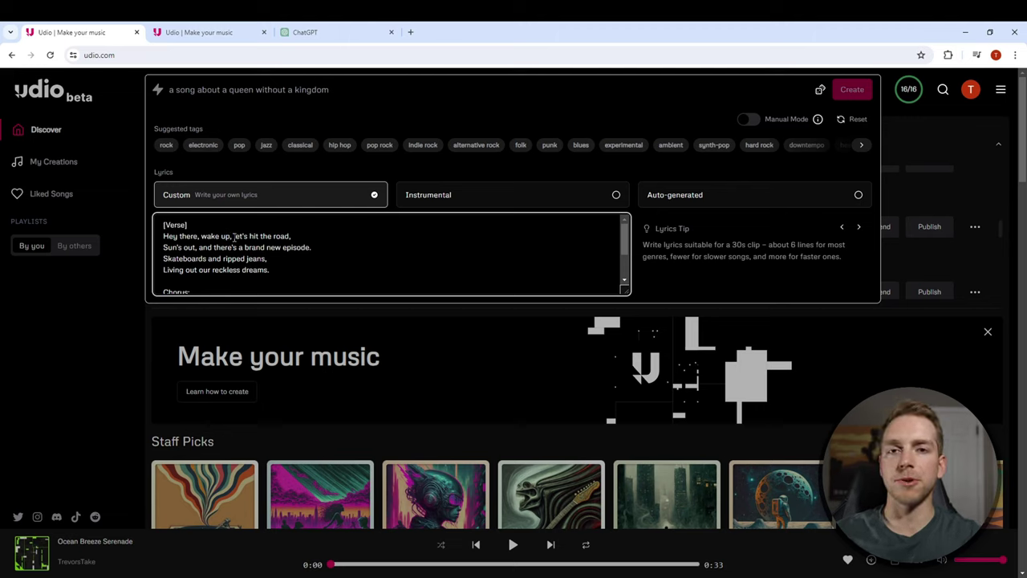
scroll(207, 257, down, 2)
scroll(215, 276, up, 2)
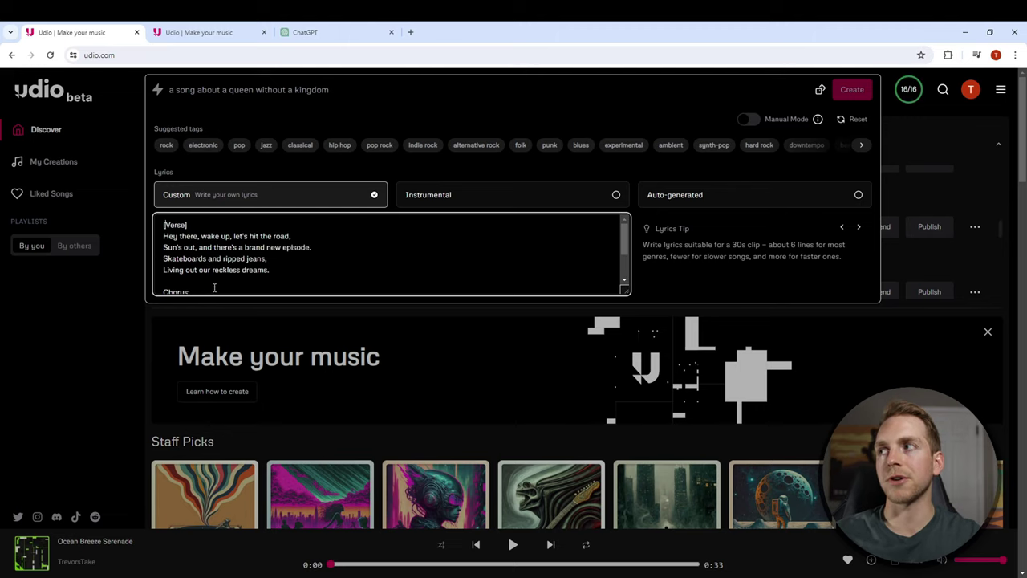
scroll(204, 257, down, 2)
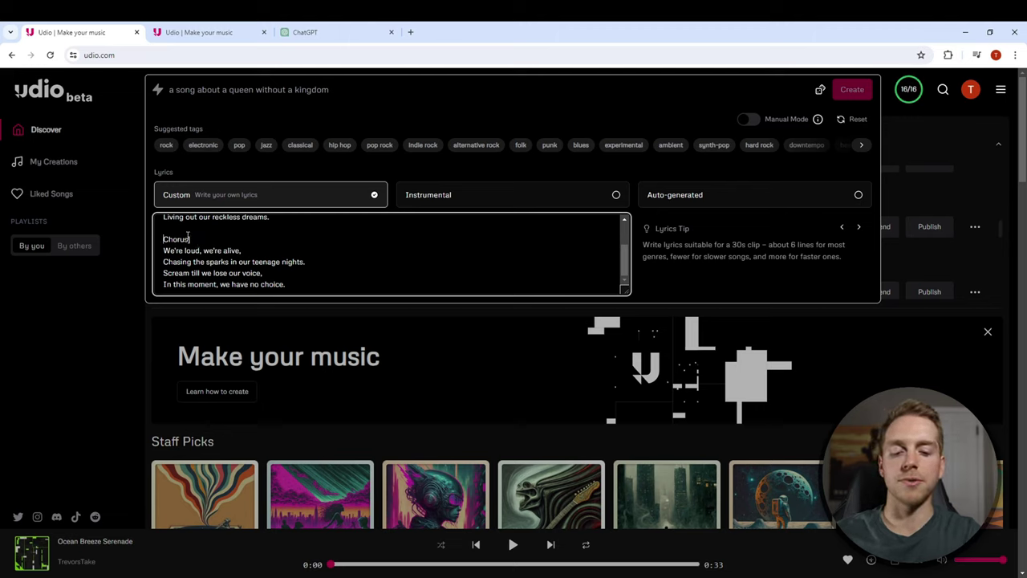
text([)
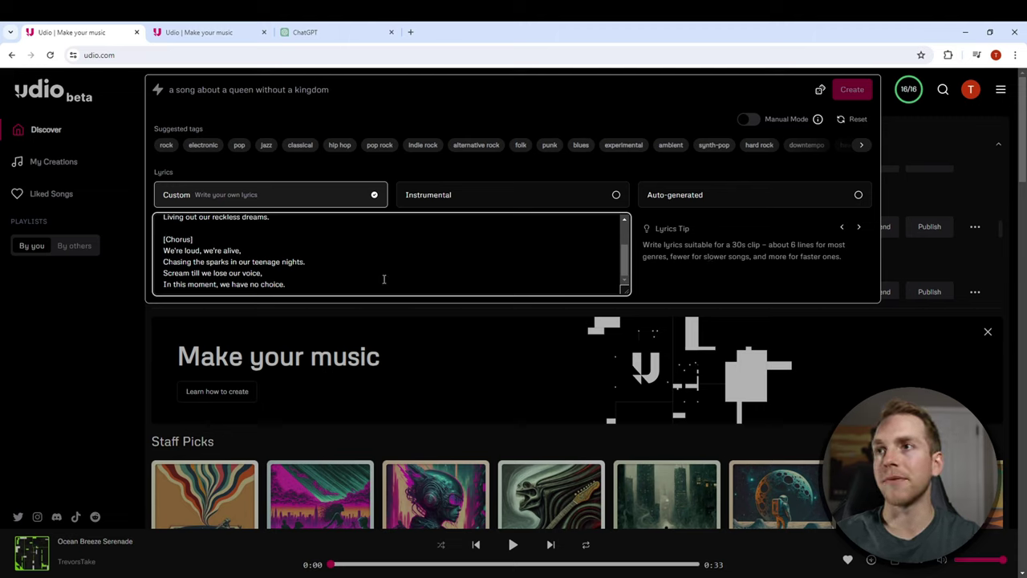
scroll(341, 265, up, 3)
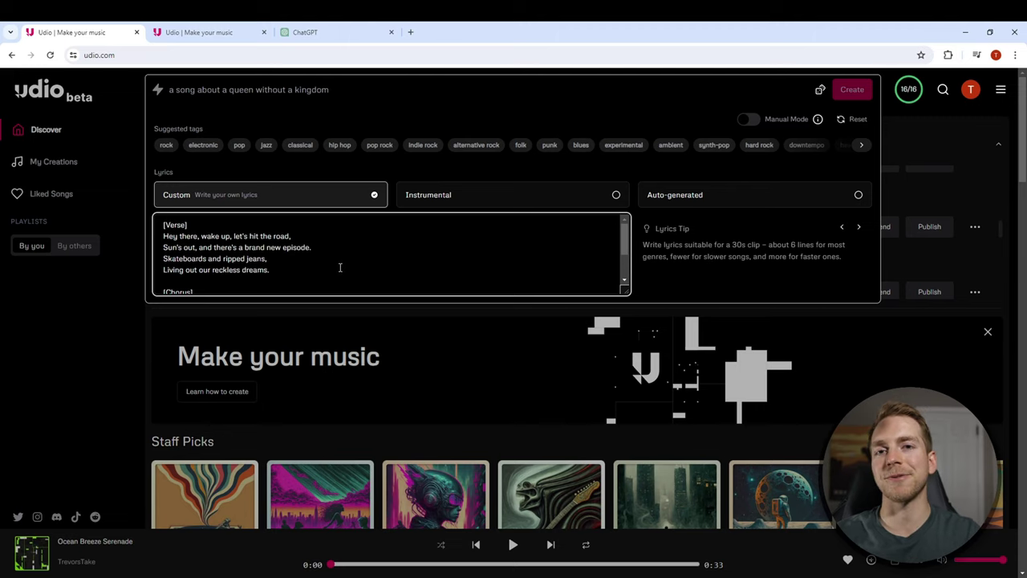
click(353, 99)
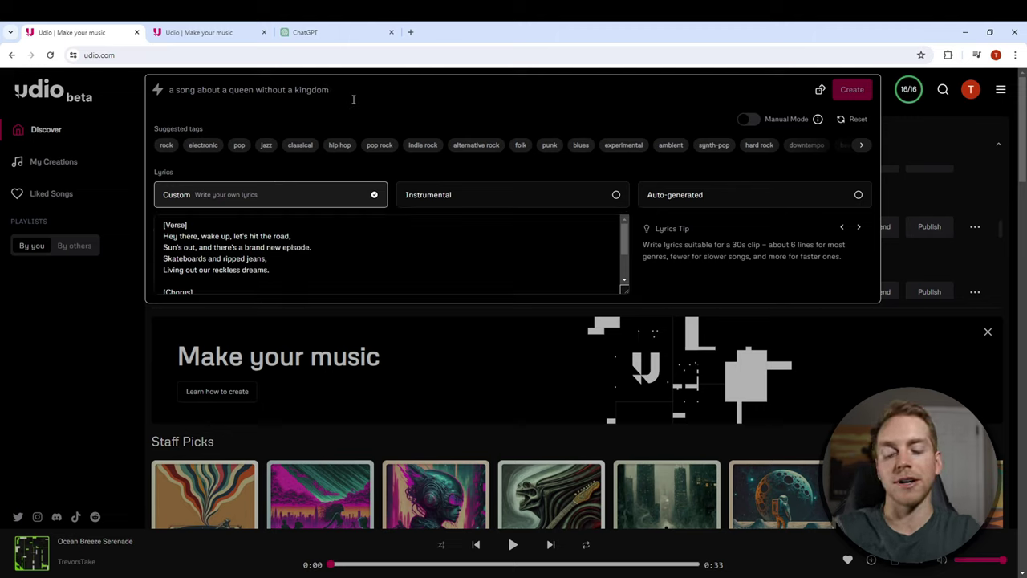
Generate tracks from the prompt 'a song about pop punk, pop rock,' with the custom lyrics.
text(a song)
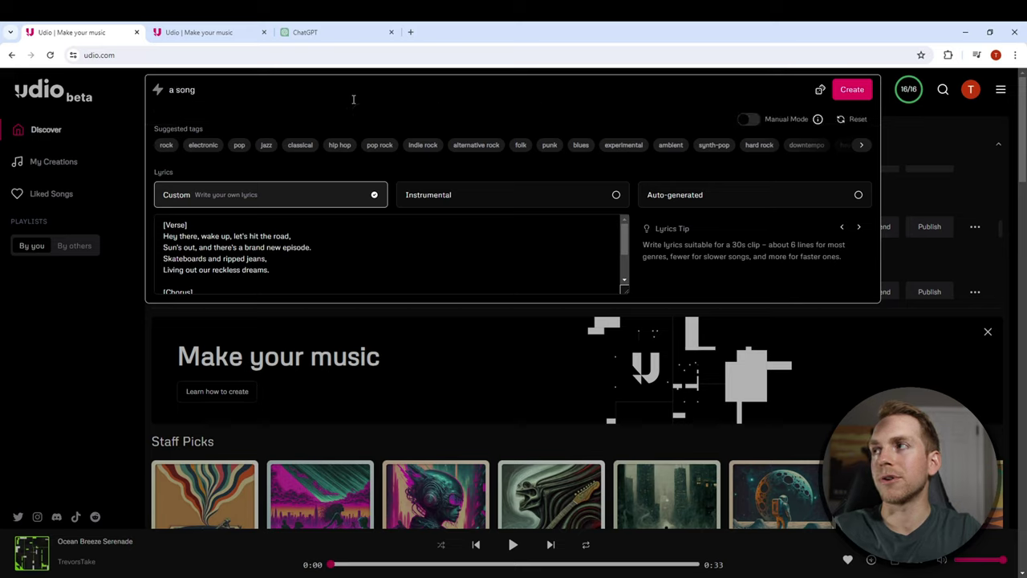
text( about )
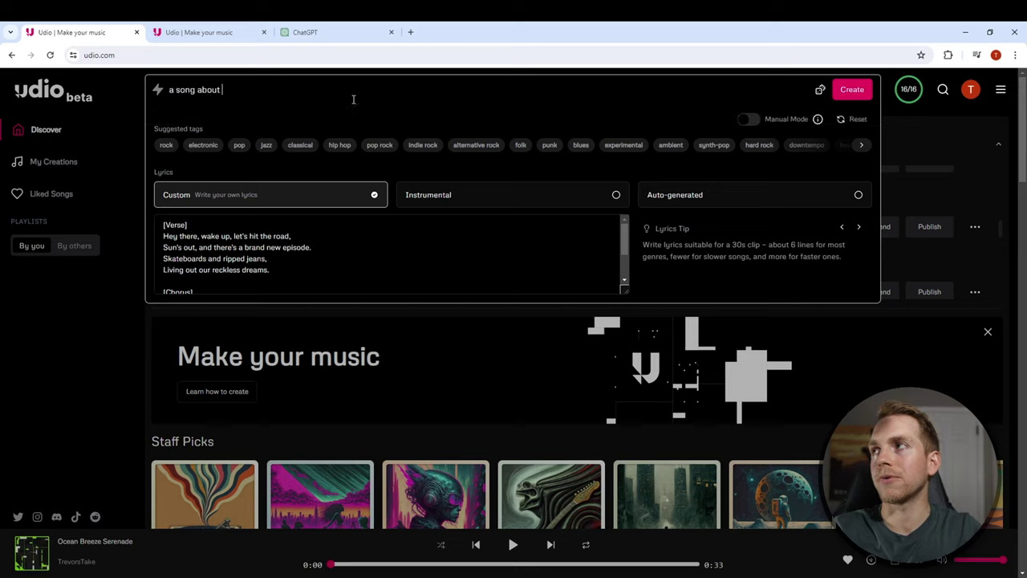
text(pop punk,)
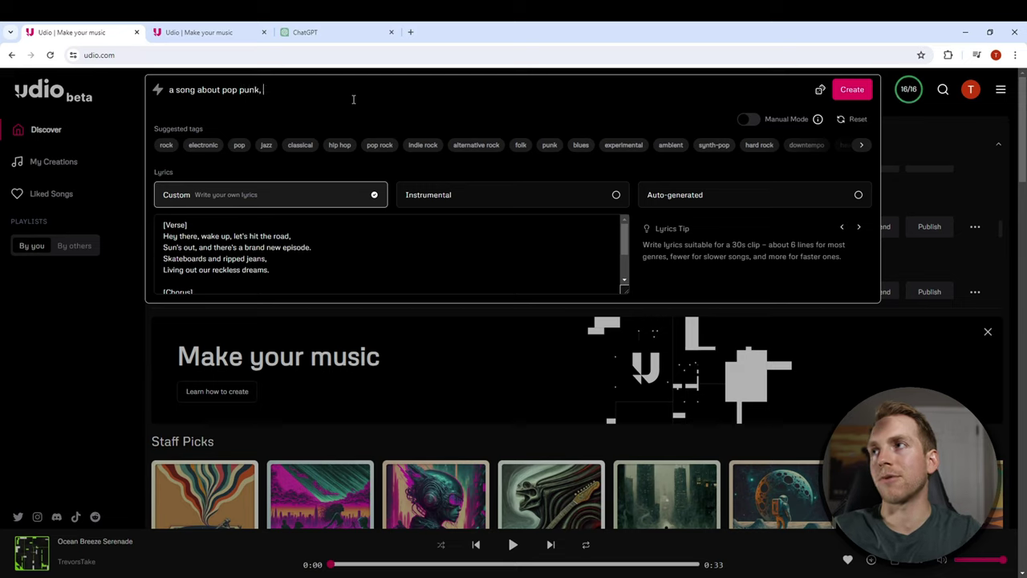
click(386, 146)
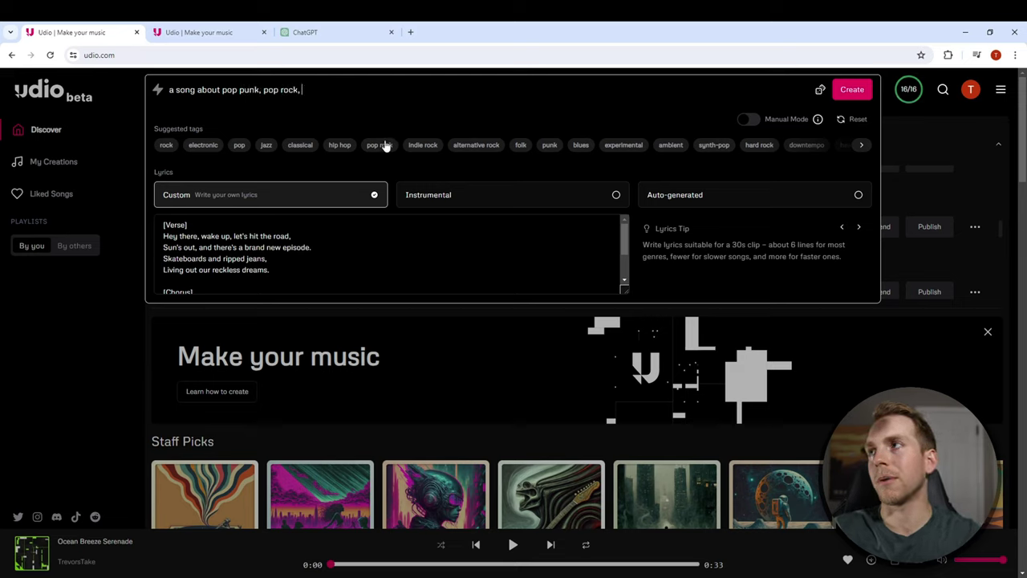
click(854, 93)
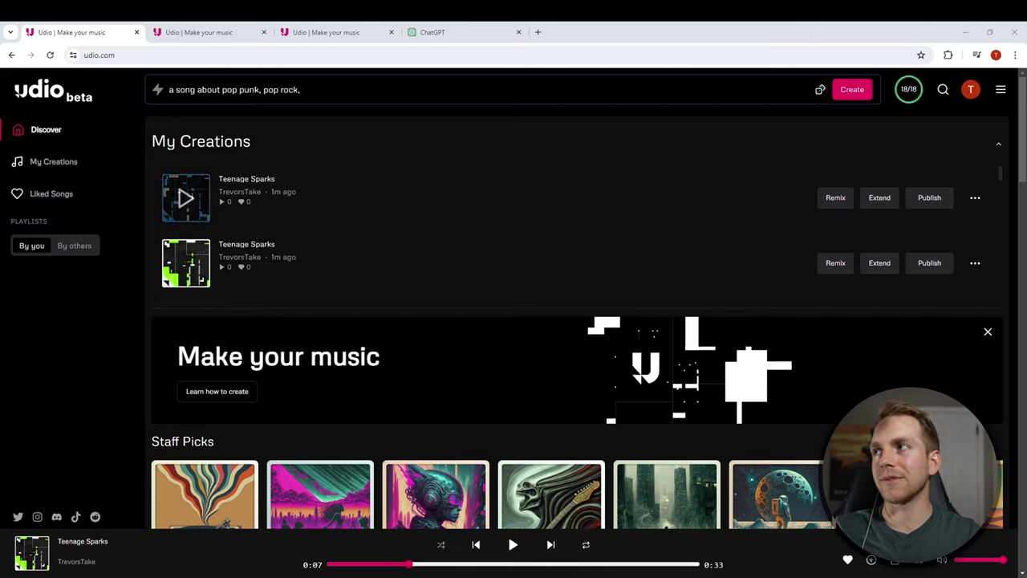
Play the first new Teenage Sparks track in My Creations.
click(186, 197)
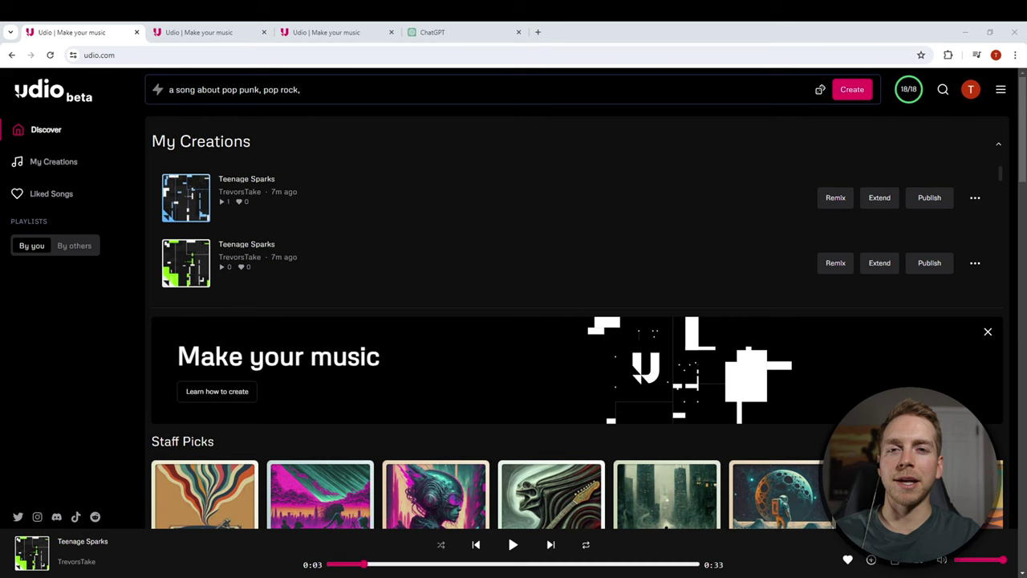
Turn on Manual Mode in the expanded prompt panel and select the existing prompt text.
click(301, 90)
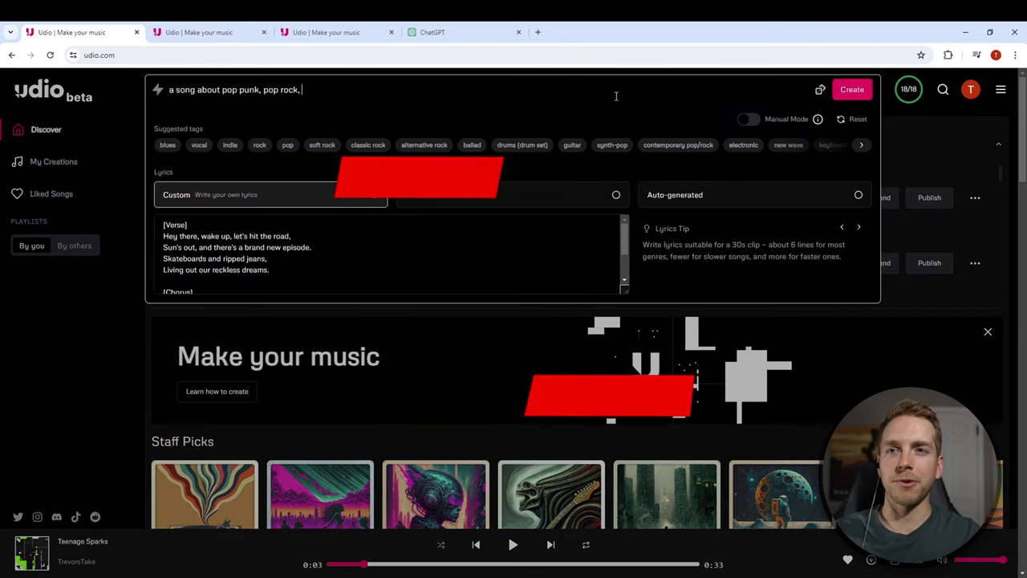
click(751, 121)
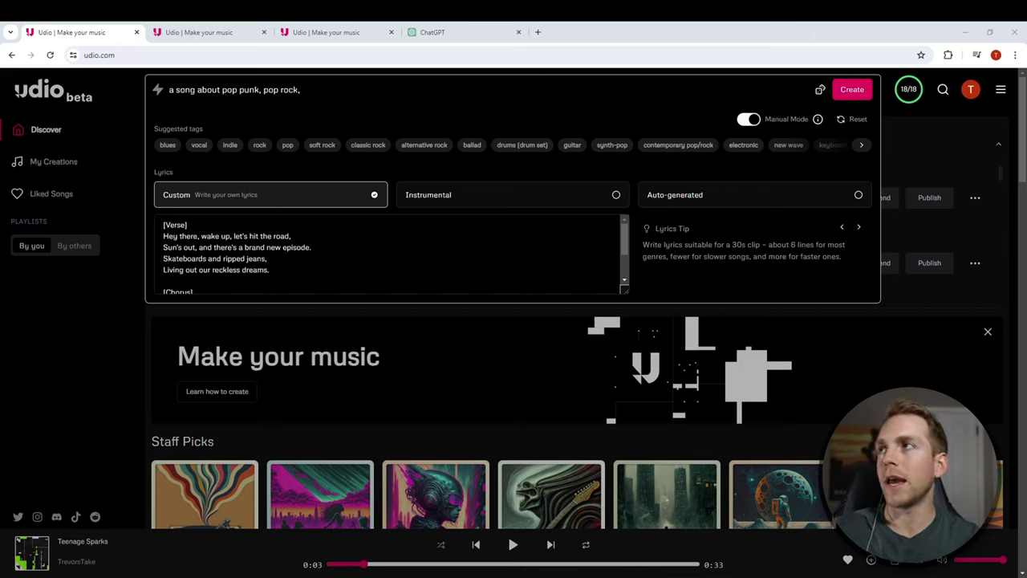
drag(302, 89, 133, 88)
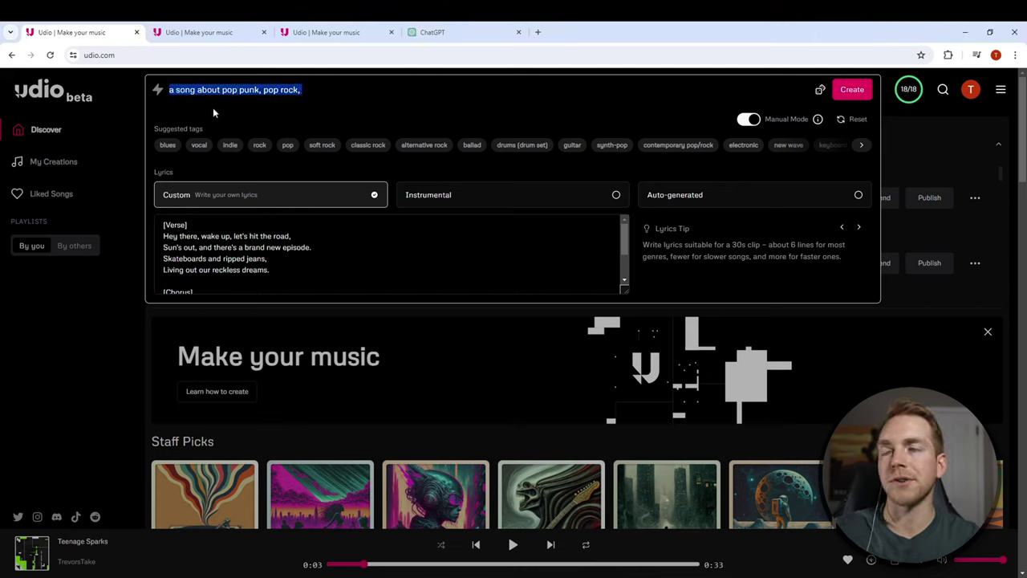
Replace the prompt with 'electric guitar, bass, drums, alternative' and create tracks in Manual Mode.
text(electric guitar, bass, drums, alternative)
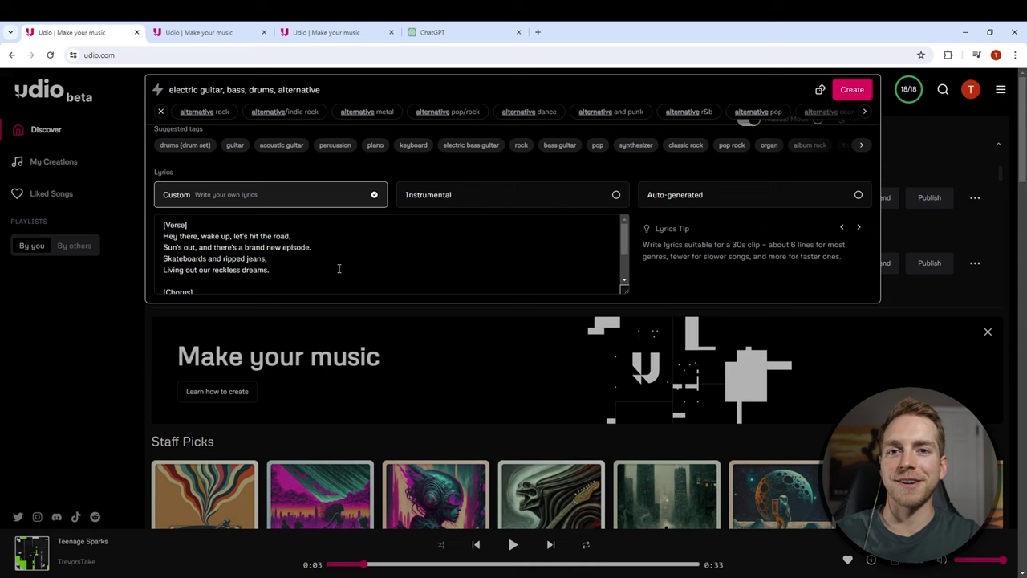
scroll(307, 272, down, 2)
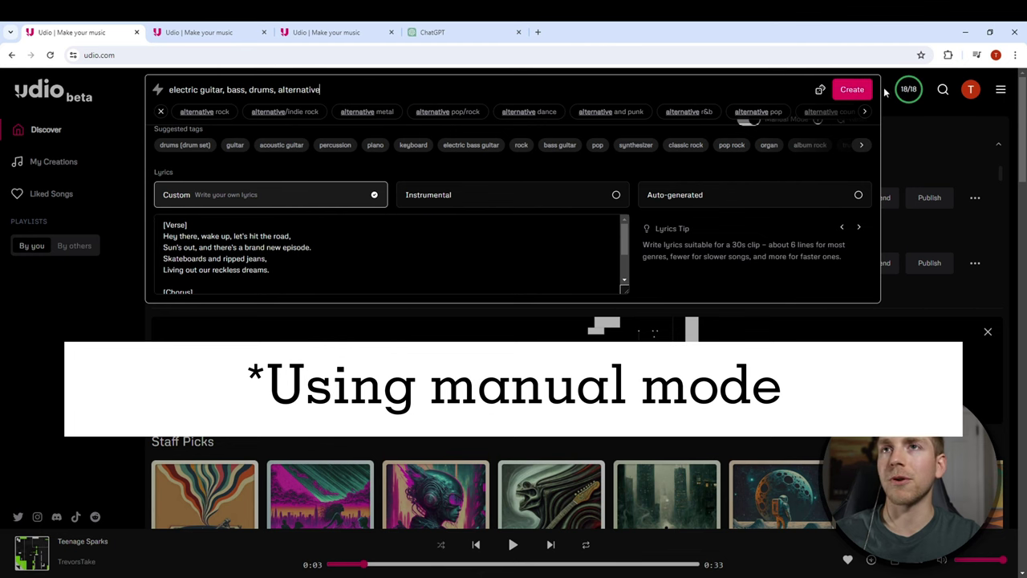
click(851, 90)
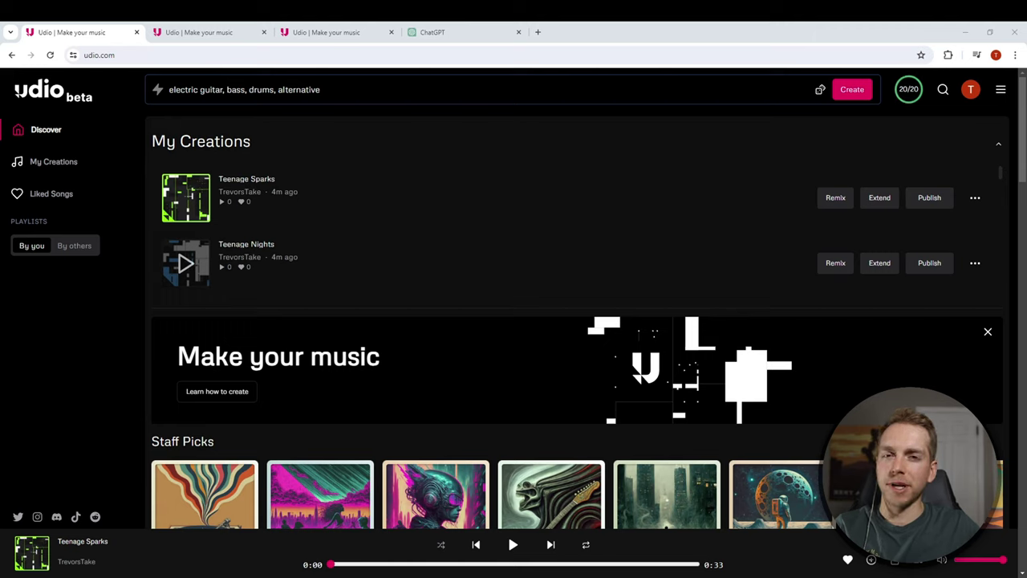
Play the new Teenage Nights track in the bottom player.
click(185, 263)
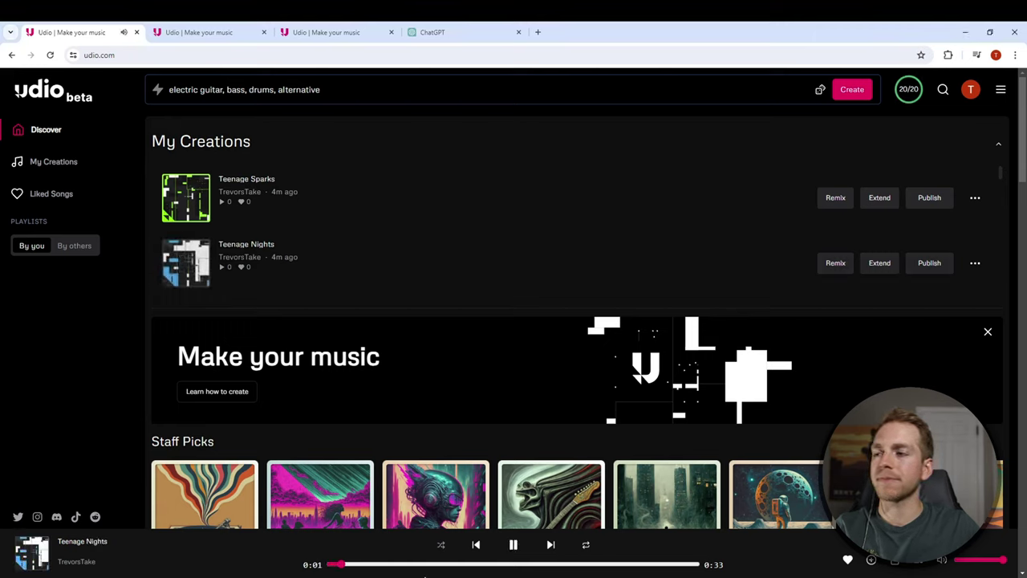